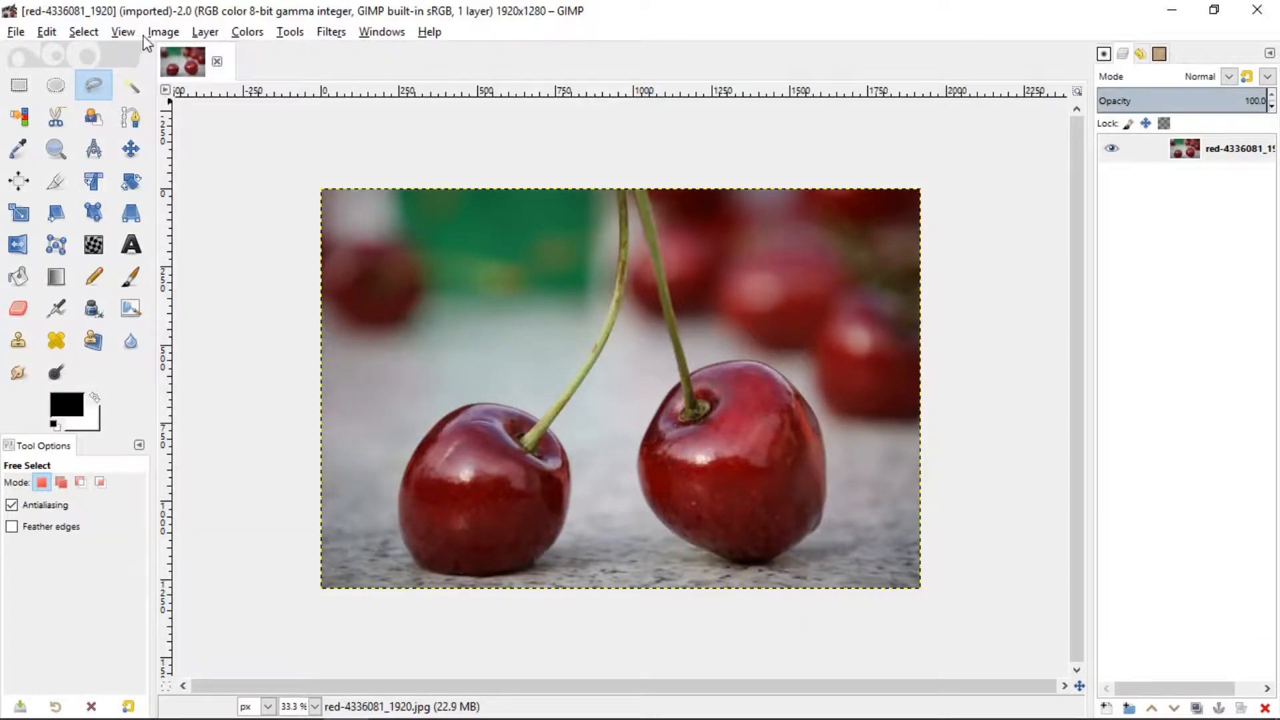
# Step: Add an alpha channel to the cherry photo's layer
pyautogui.click(205, 33)
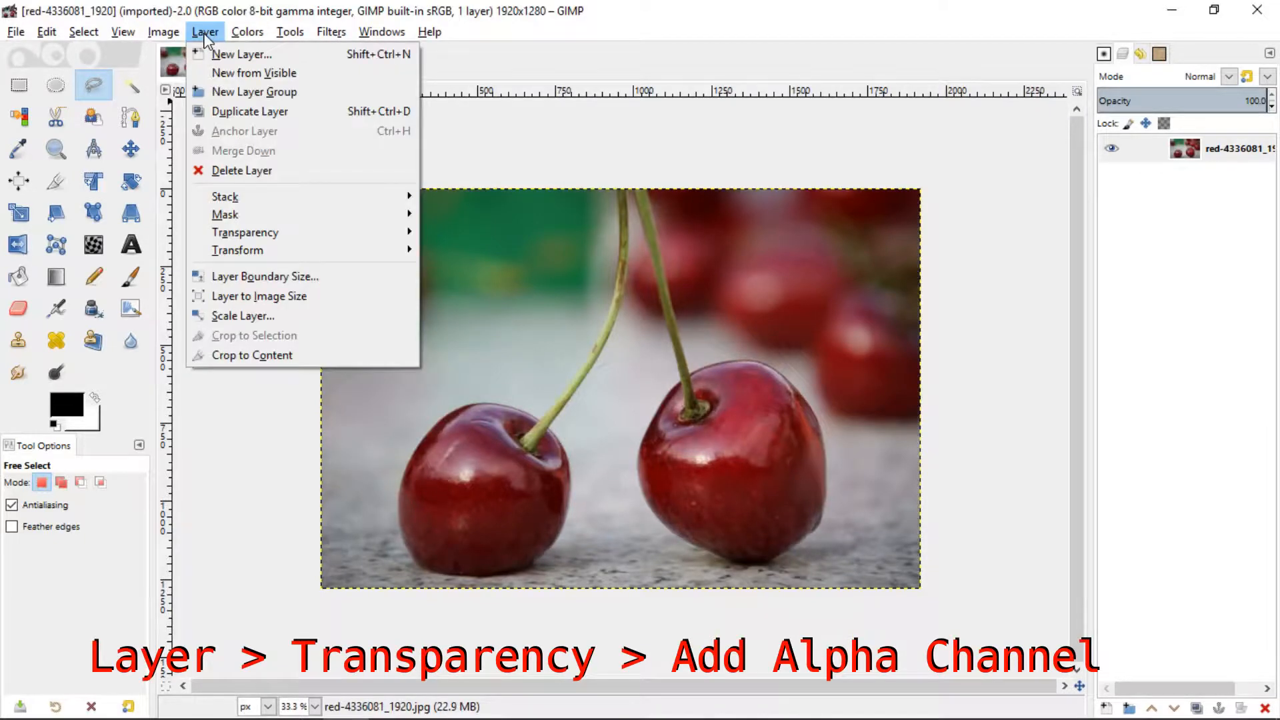
pyautogui.moveTo(292, 231)
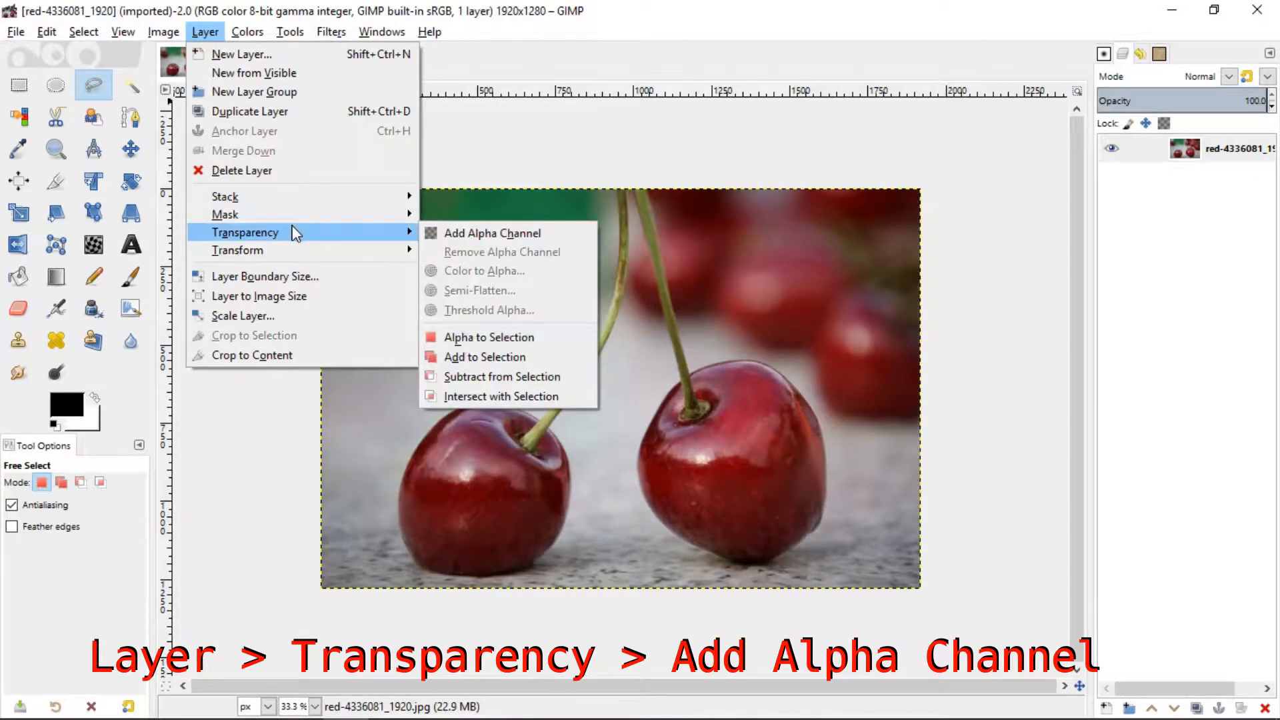
pyautogui.click(448, 237)
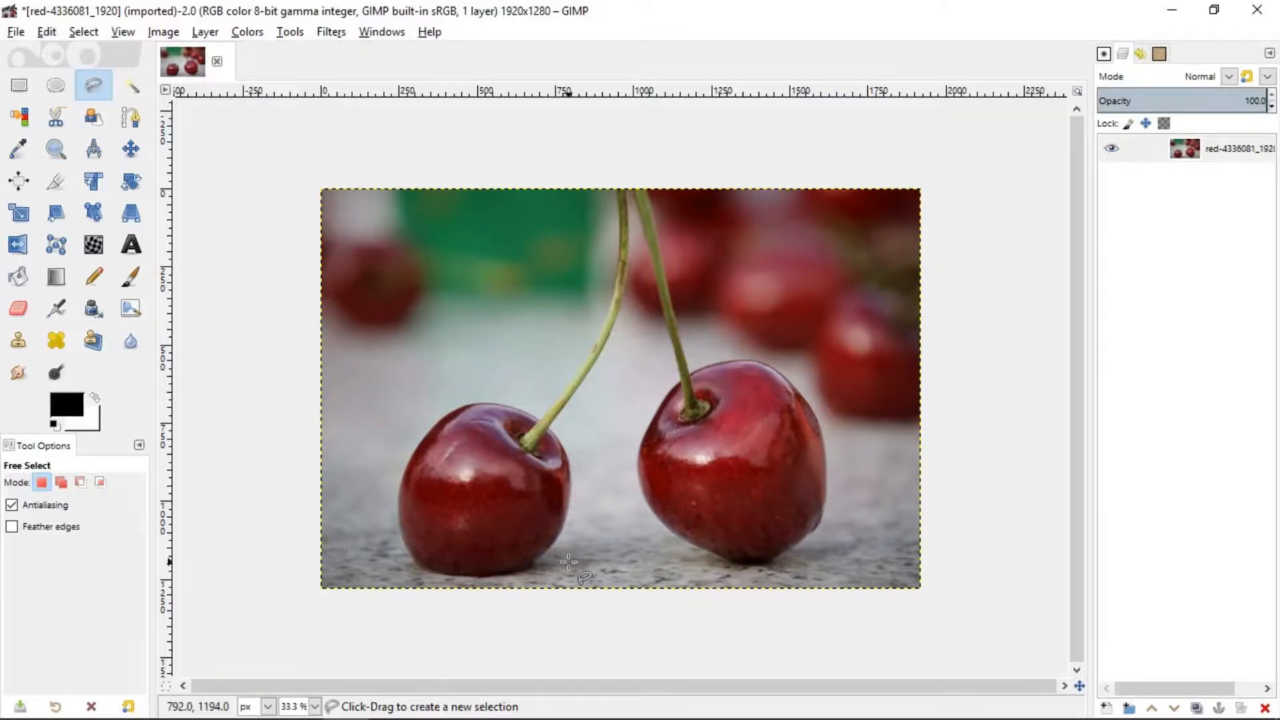
# Step: Start a Free Select outline on the left cherry, tracing its bottom edge from the lower right around to the lower left
pyautogui.press('ctrl')
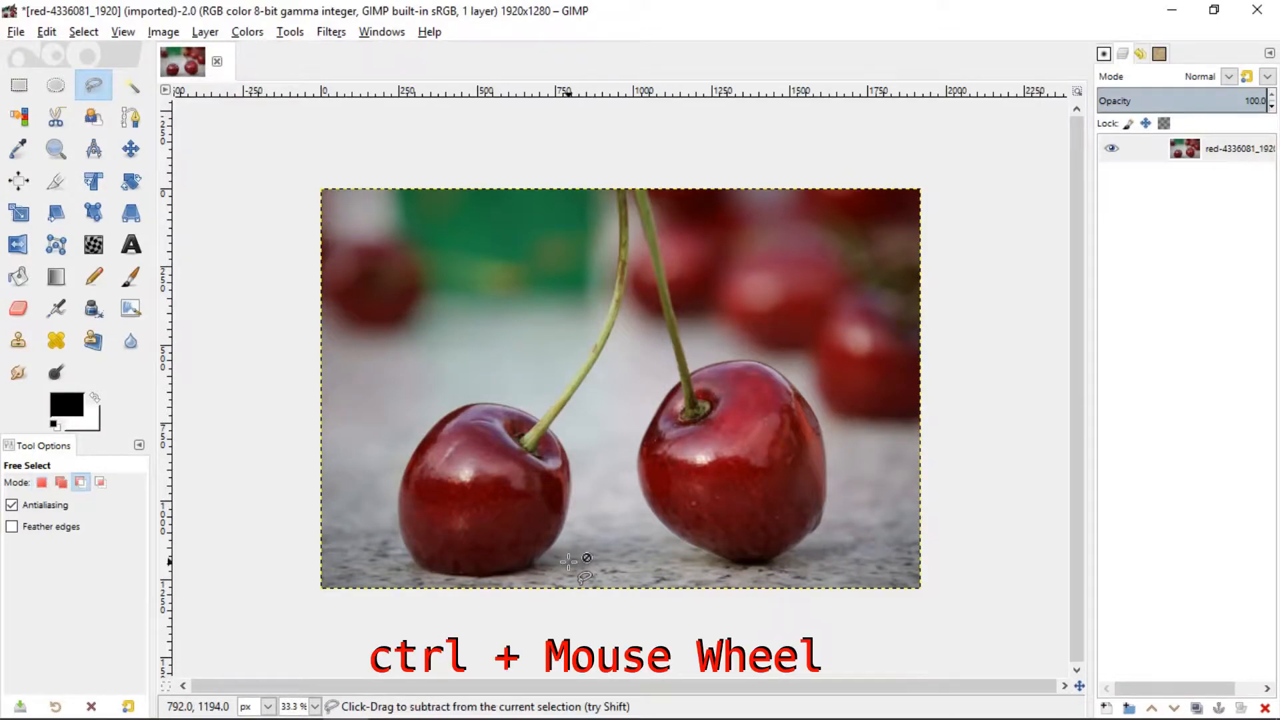
pyautogui.scroll(1, 568, 562)
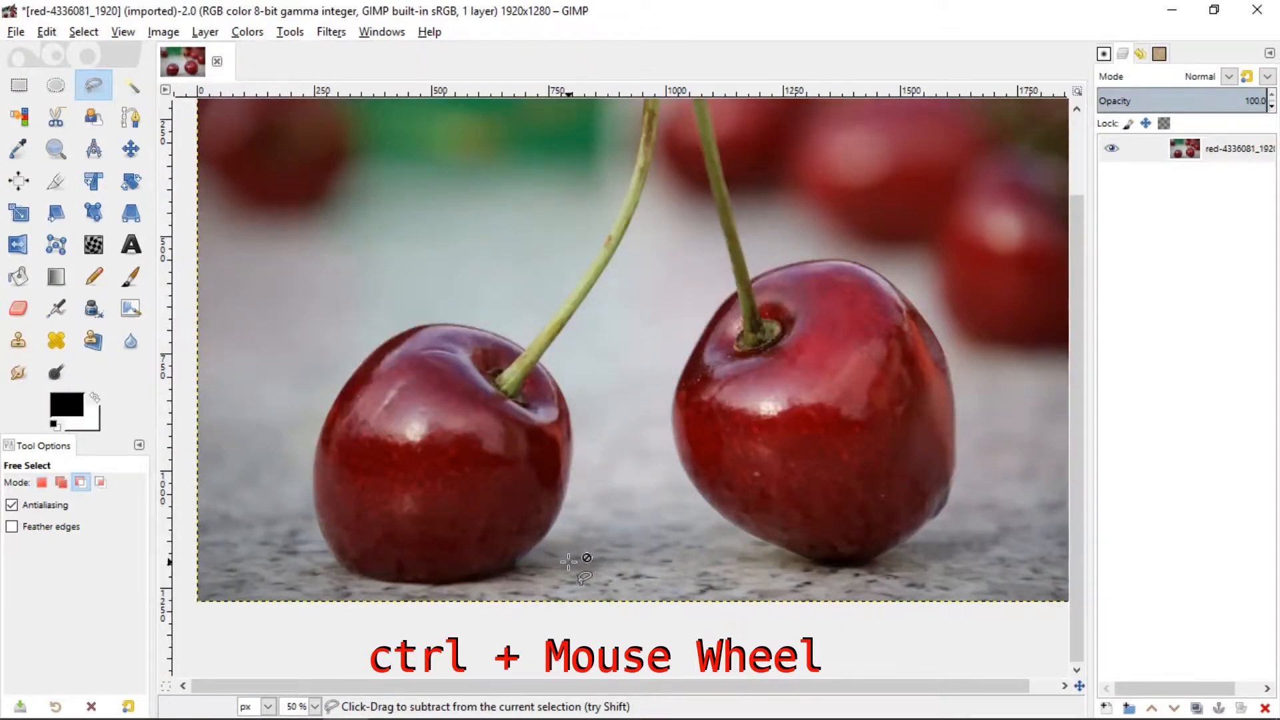
pyautogui.scroll(1, 569, 562)
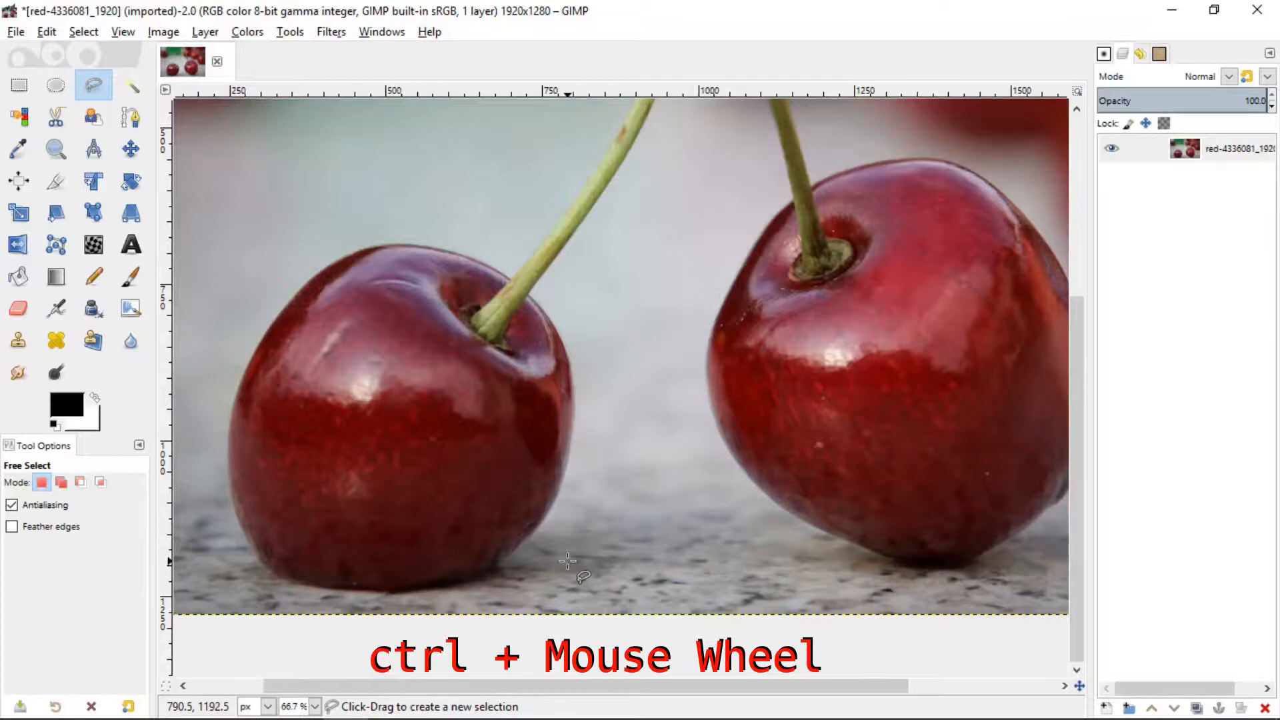
pyautogui.click(468, 577)
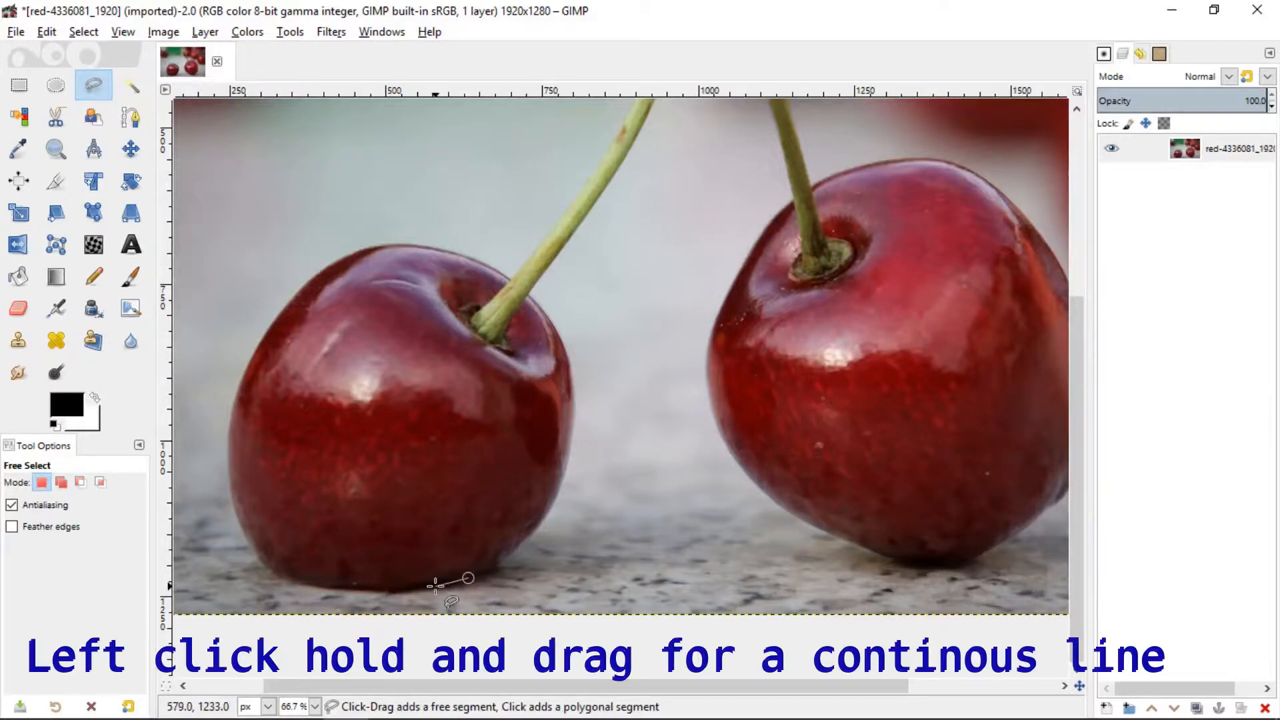
pyautogui.click(434, 585)
pyautogui.click(394, 589)
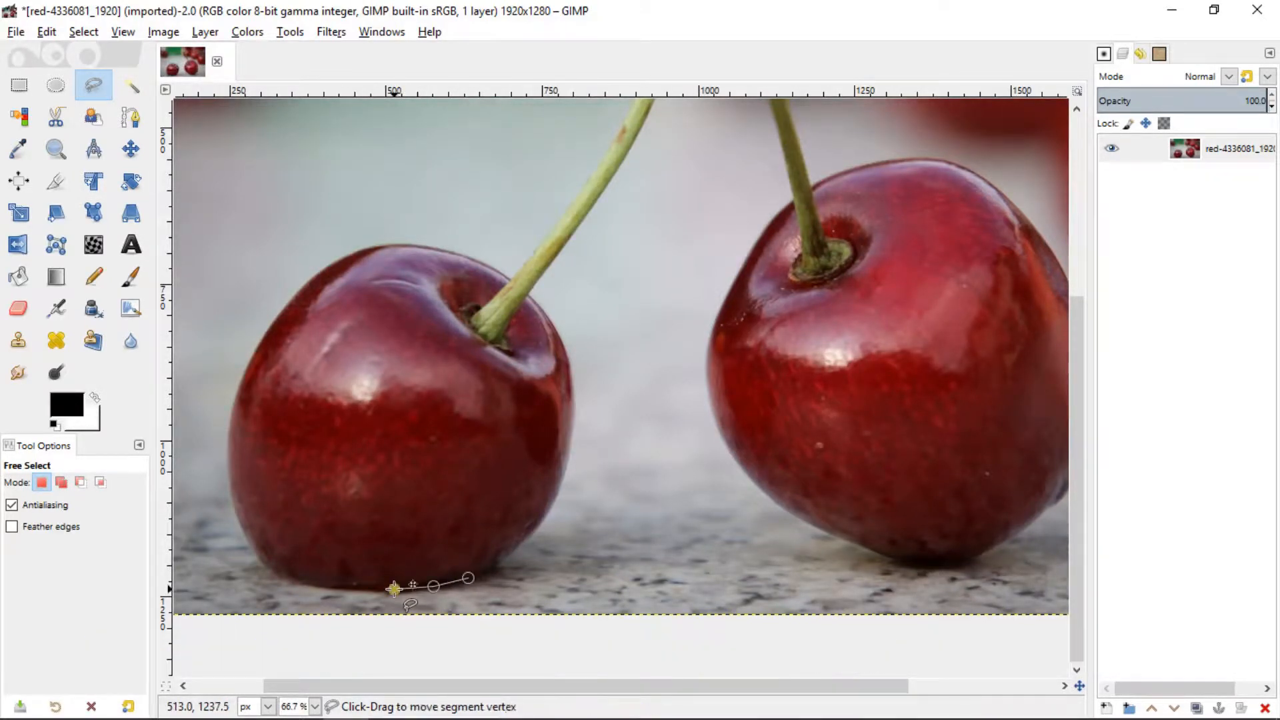
pyautogui.click(349, 590)
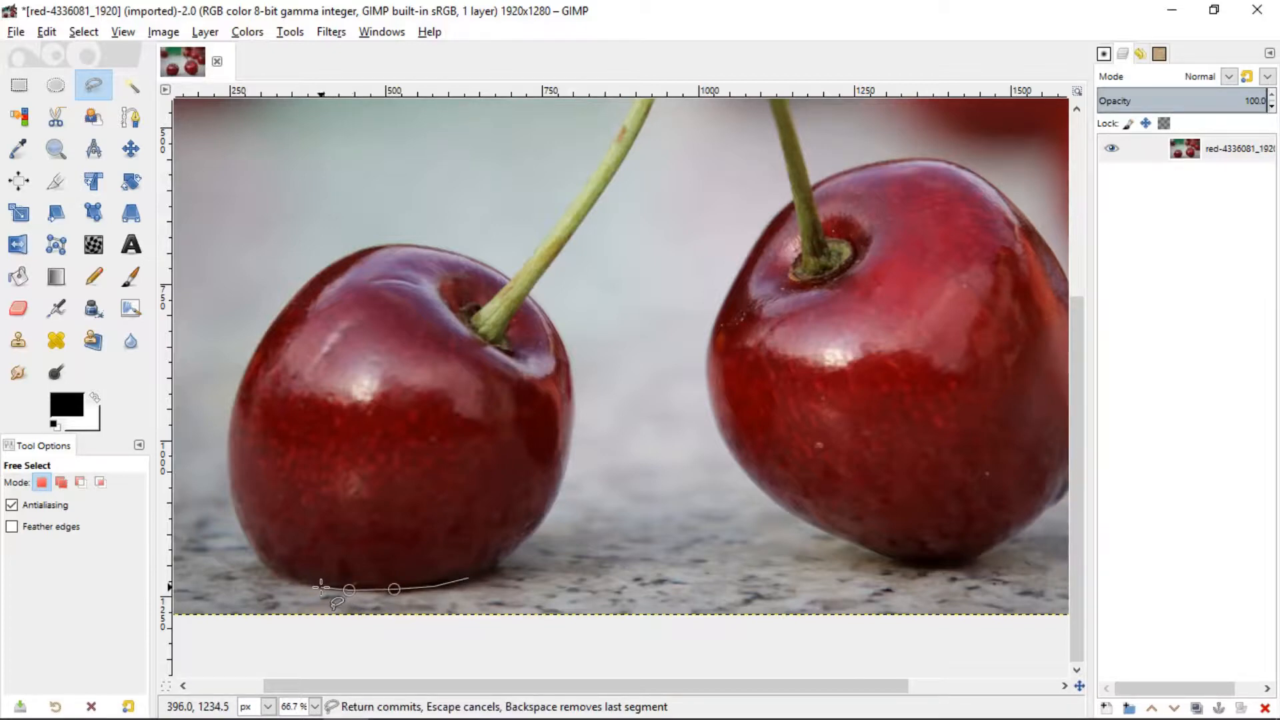
pyautogui.click(318, 587)
pyautogui.click(284, 579)
pyautogui.click(277, 573)
pyautogui.click(260, 555)
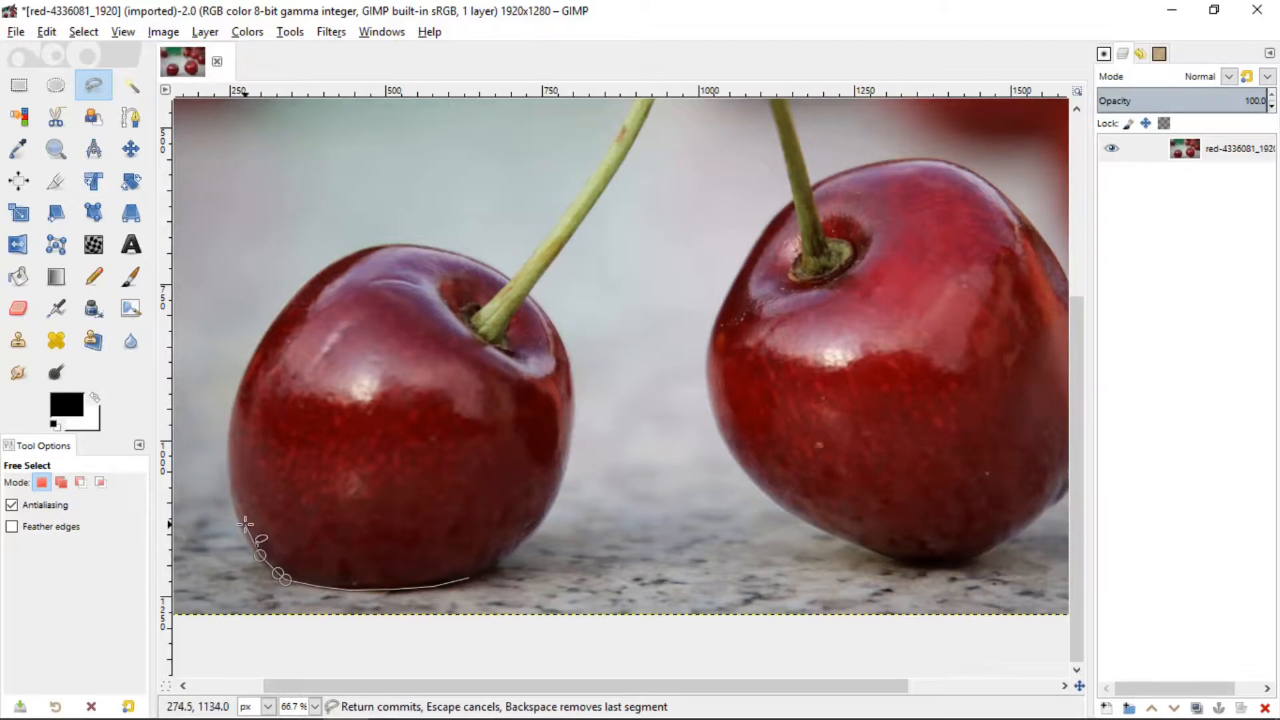
# Step: Continue the Free Select outline up the cherry's left side and over its top to where the stem crosses the edge
pyautogui.click(245, 525)
pyautogui.click(235, 492)
pyautogui.click(231, 450)
pyautogui.click(238, 395)
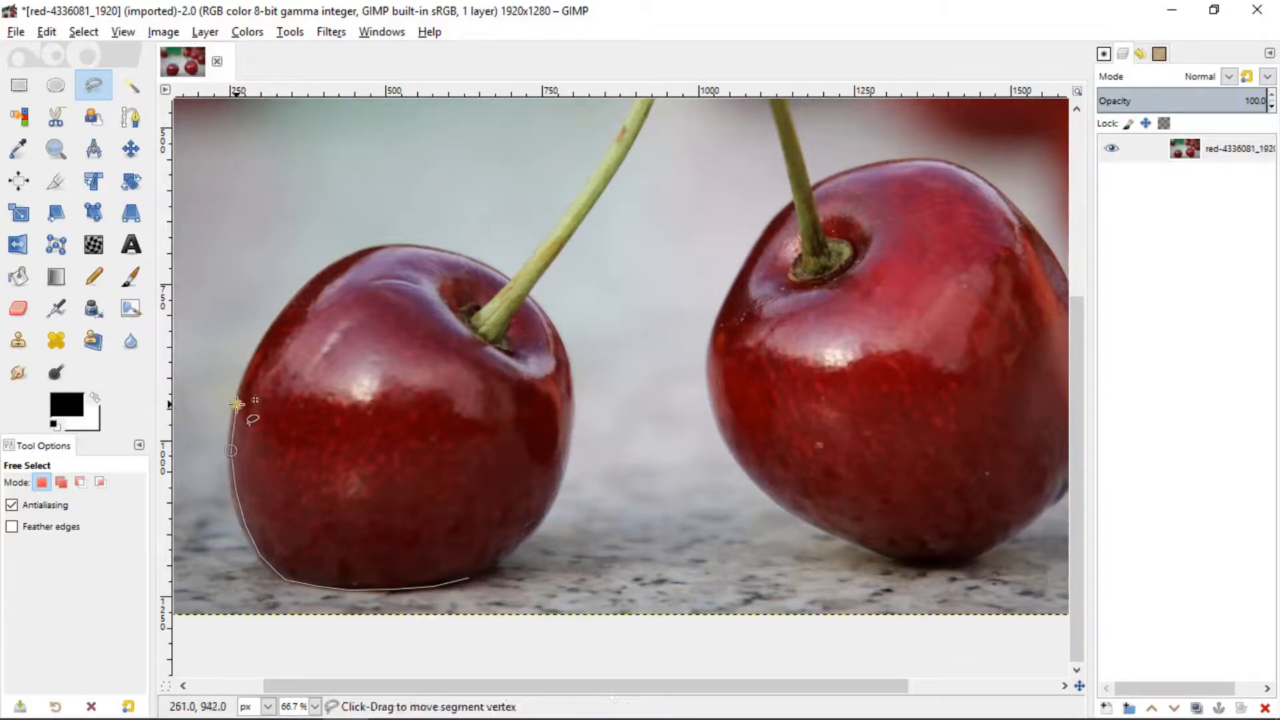
pyautogui.click(248, 365)
pyautogui.click(274, 327)
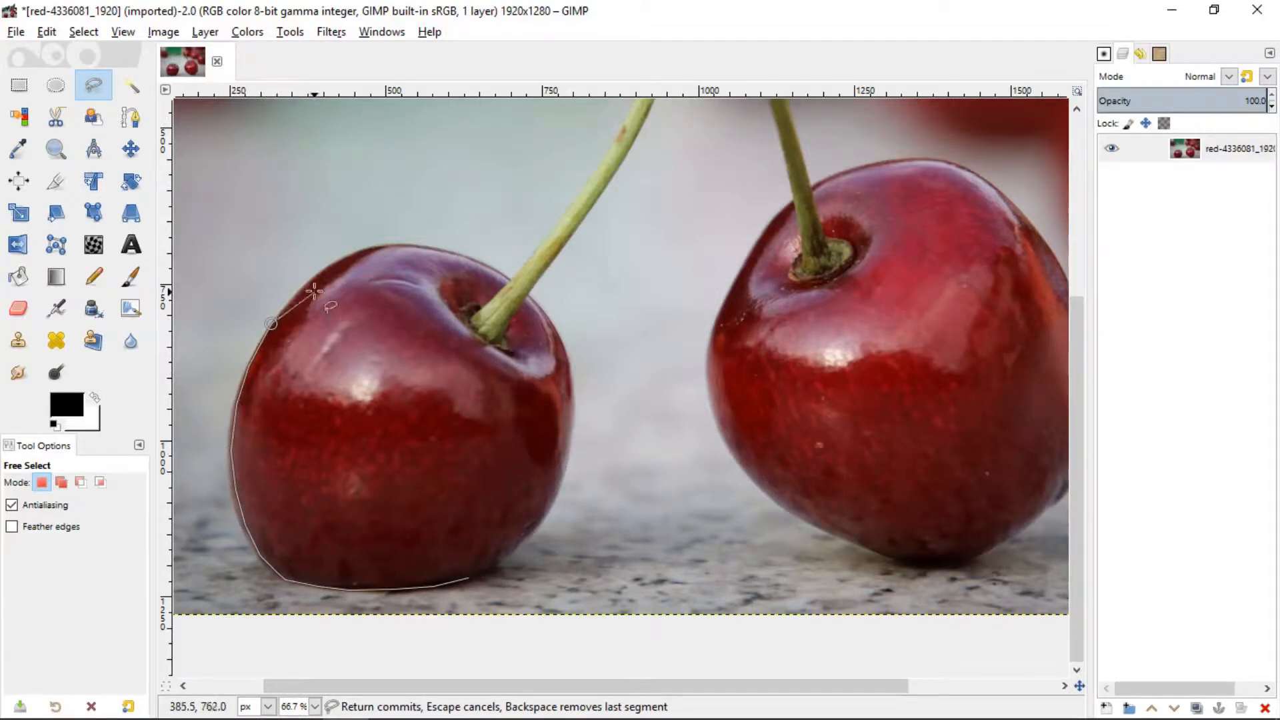
pyautogui.click(314, 274)
pyautogui.click(345, 254)
pyautogui.click(379, 245)
pyautogui.click(431, 249)
pyautogui.click(476, 257)
pyautogui.click(514, 278)
# Step: Trace the left edge of the cherry's stem with Free Select points up to the image's top border
pyautogui.click(555, 233)
pyautogui.click(598, 173)
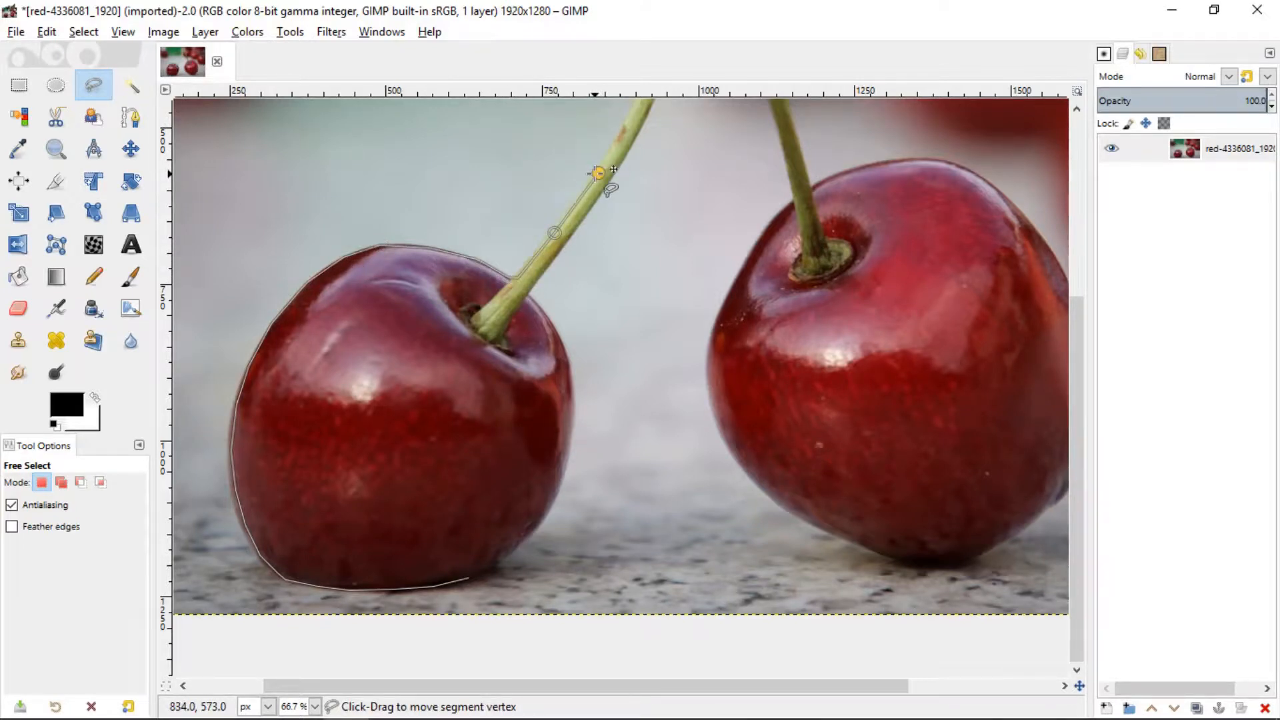
pyautogui.scroll(1, 596, 173)
pyautogui.moveTo(604, 180); pyautogui.dragTo(429, 558)
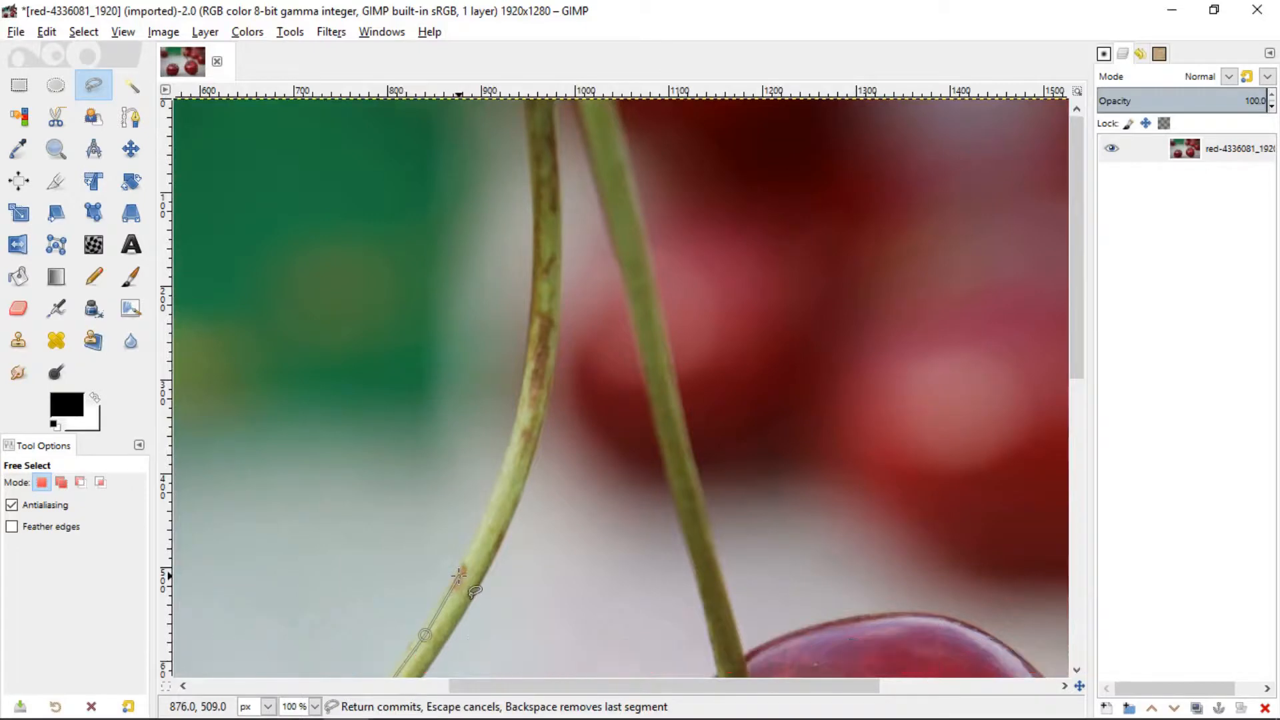
pyautogui.click(508, 473)
pyautogui.click(526, 394)
pyautogui.click(537, 203)
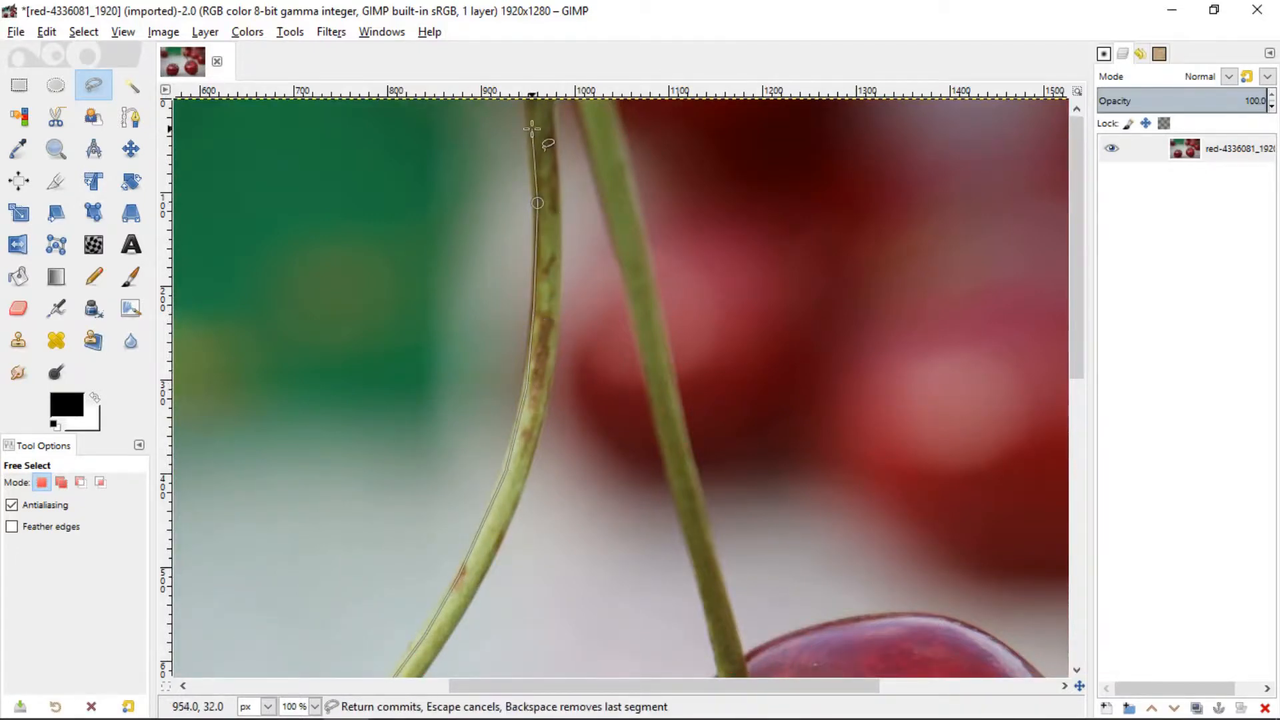
pyautogui.click(530, 130)
pyautogui.moveTo(529, 134); pyautogui.dragTo(514, 335)
pyautogui.click(515, 301)
# Step: Carry the outline across the stem's top end and down its right edge back to the cherry
pyautogui.click(537, 301)
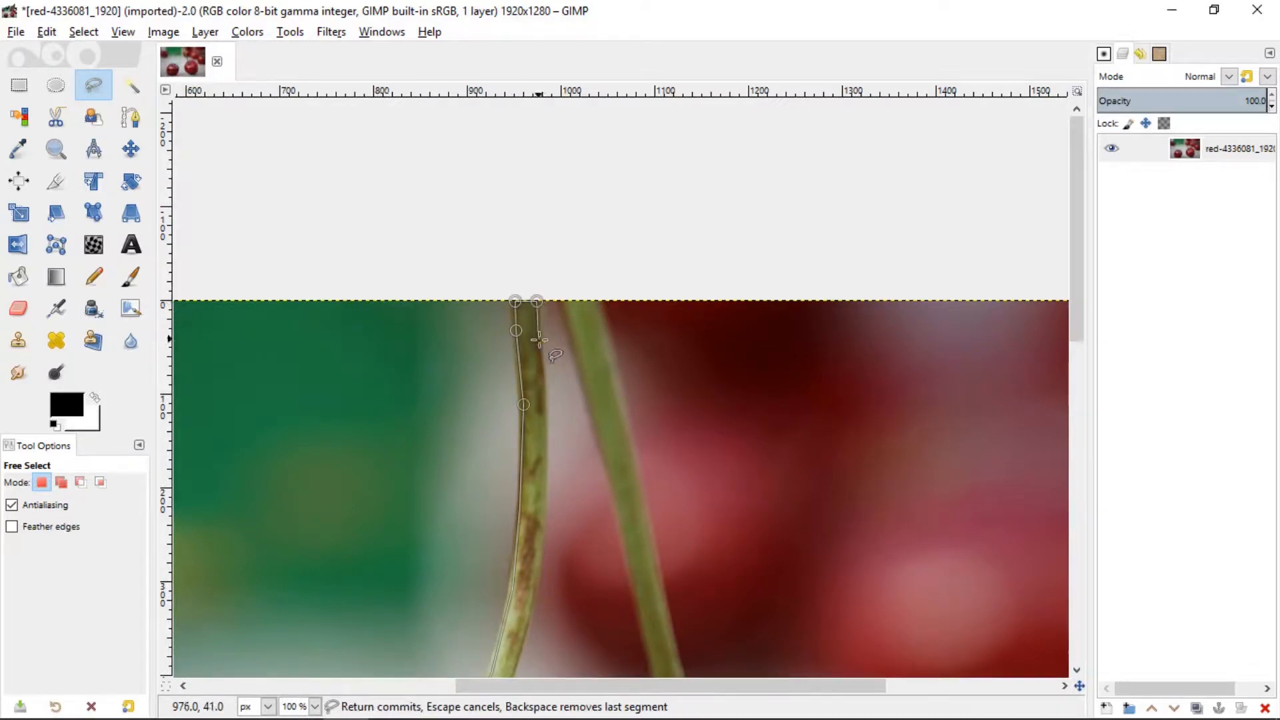
pyautogui.click(547, 483)
pyautogui.click(544, 539)
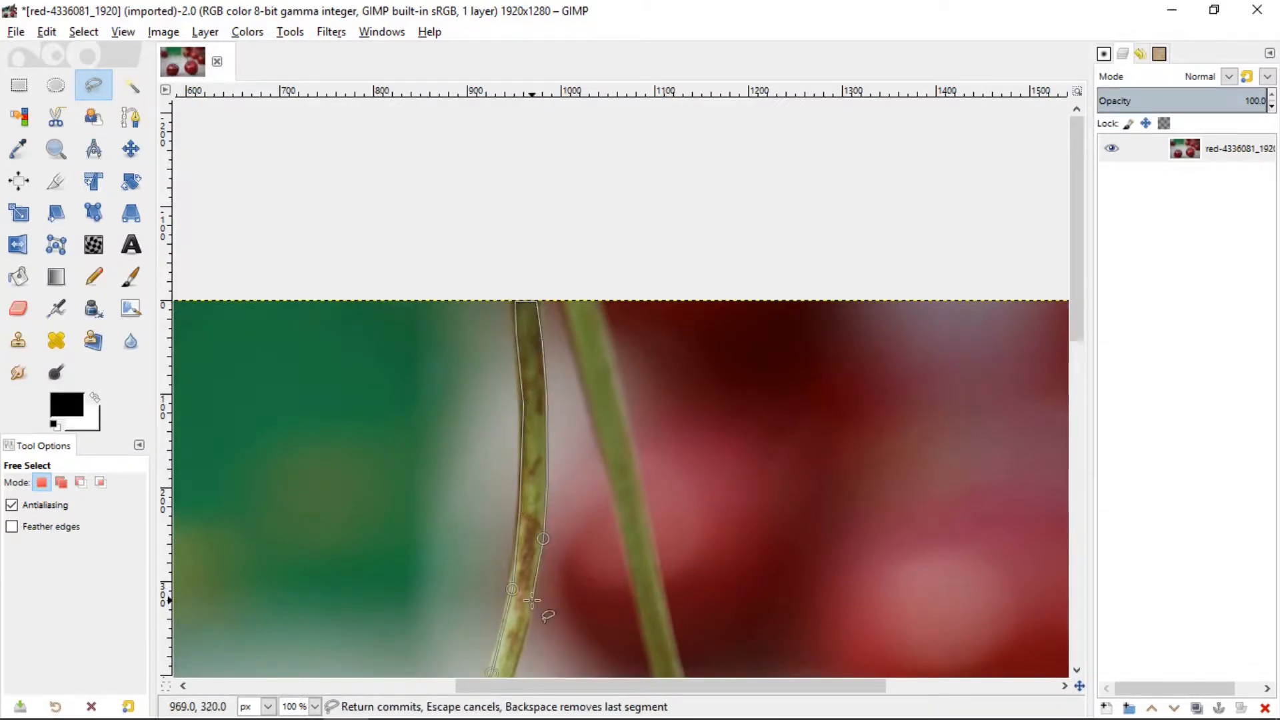
pyautogui.click(532, 600)
pyautogui.click(526, 641)
pyautogui.moveTo(532, 654); pyautogui.dragTo(624, 271)
pyautogui.click(589, 338)
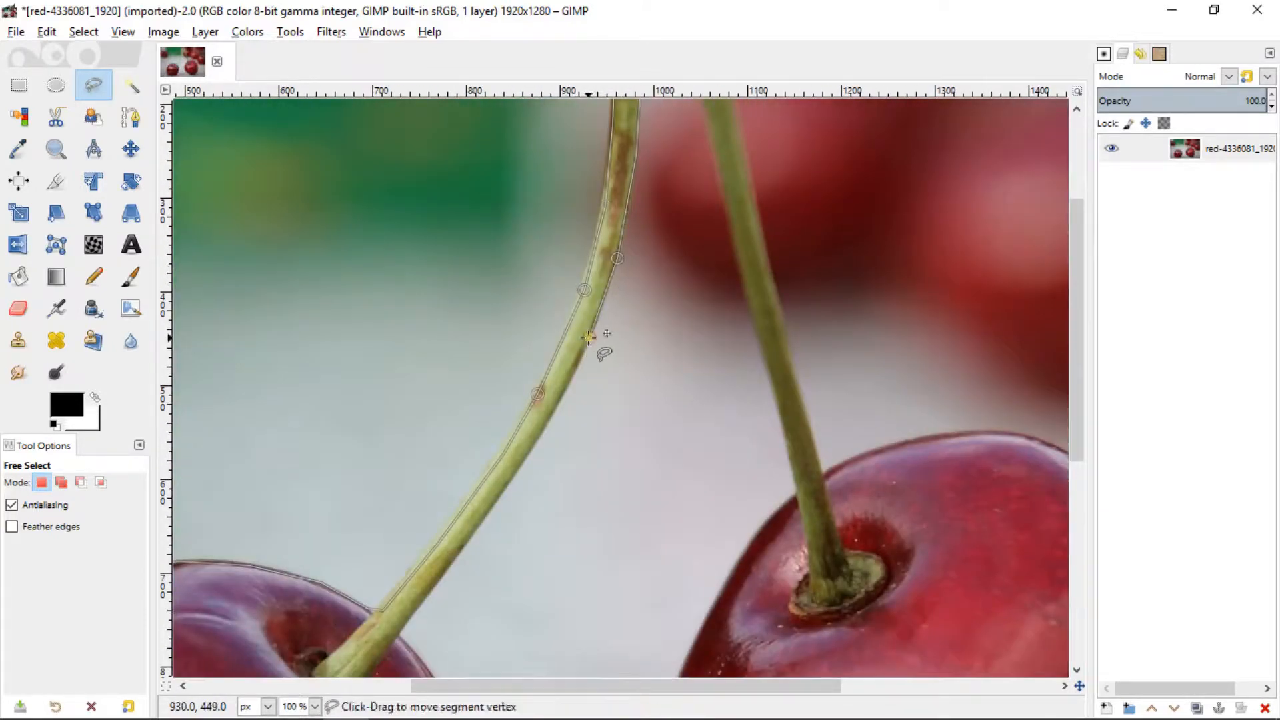
pyautogui.click(563, 394)
pyautogui.click(512, 474)
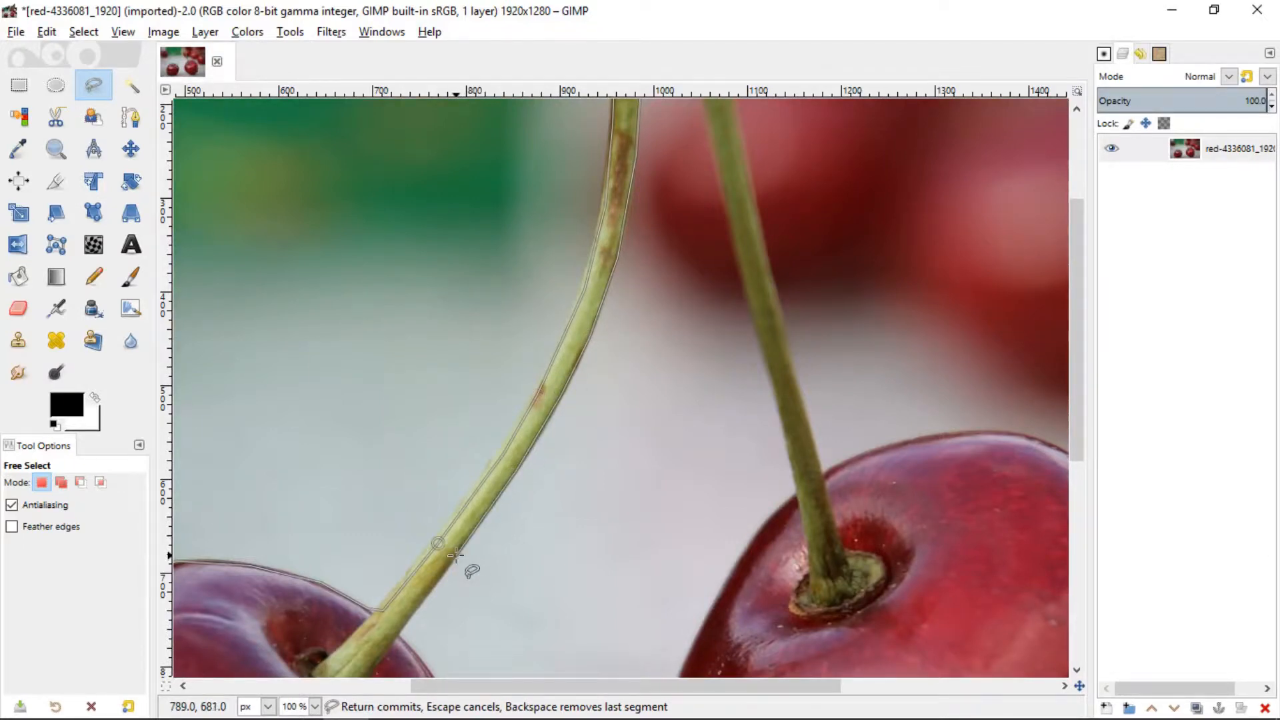
pyautogui.click(461, 556)
pyautogui.click(397, 631)
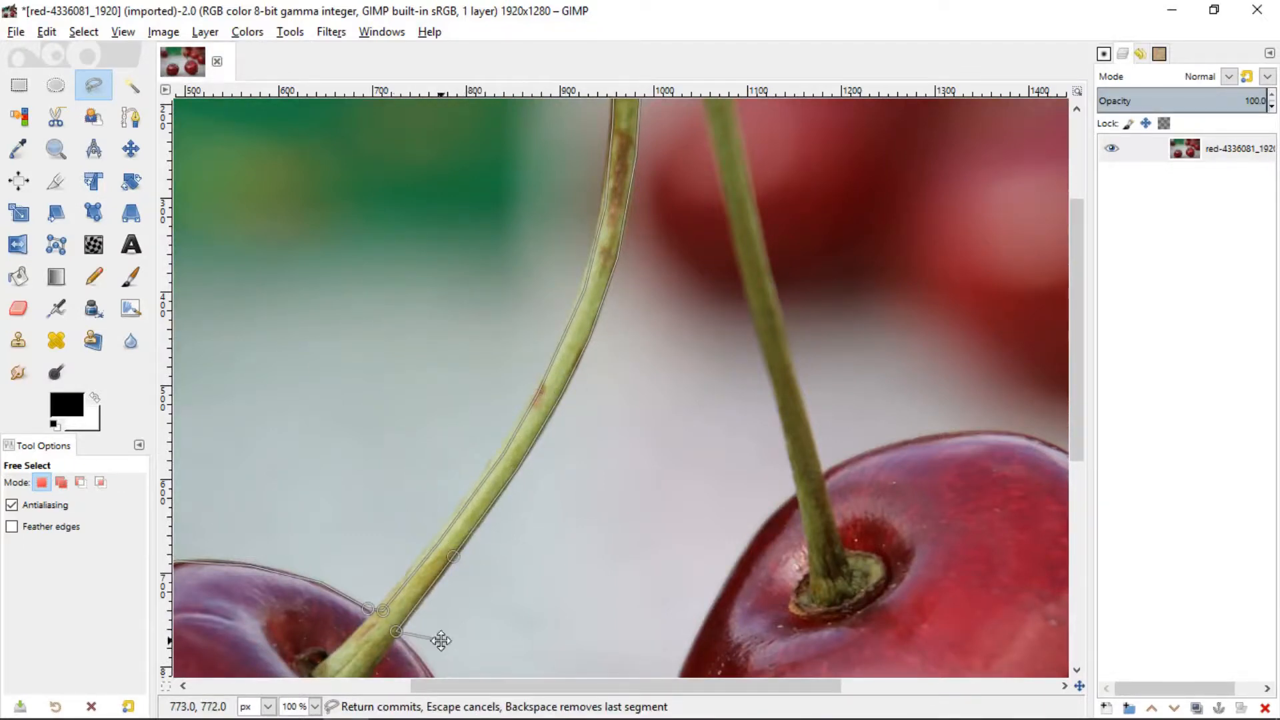
# Step: Trace the cherry's right side down to its base and close the outline at the starting point
pyautogui.moveTo(438, 640); pyautogui.dragTo(507, 266)
pyautogui.click(495, 292)
pyautogui.click(516, 331)
pyautogui.click(531, 370)
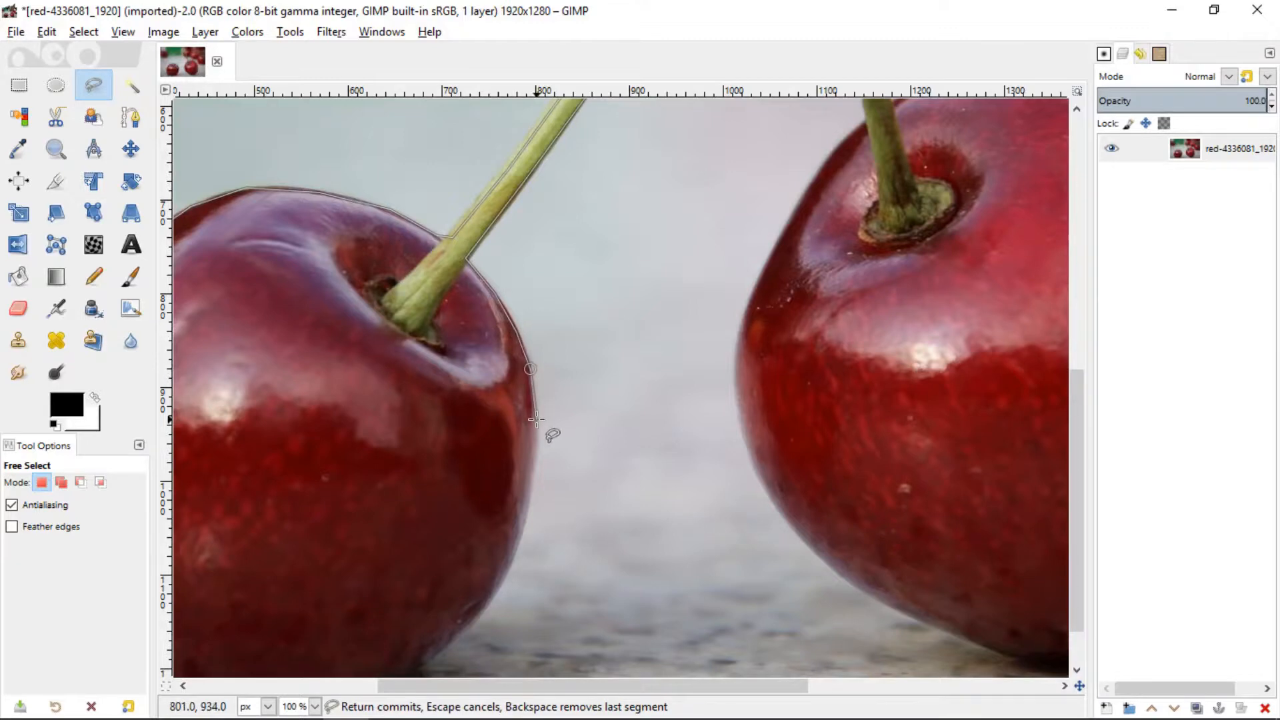
pyautogui.click(536, 422)
pyautogui.click(533, 482)
pyautogui.click(517, 548)
pyautogui.click(498, 589)
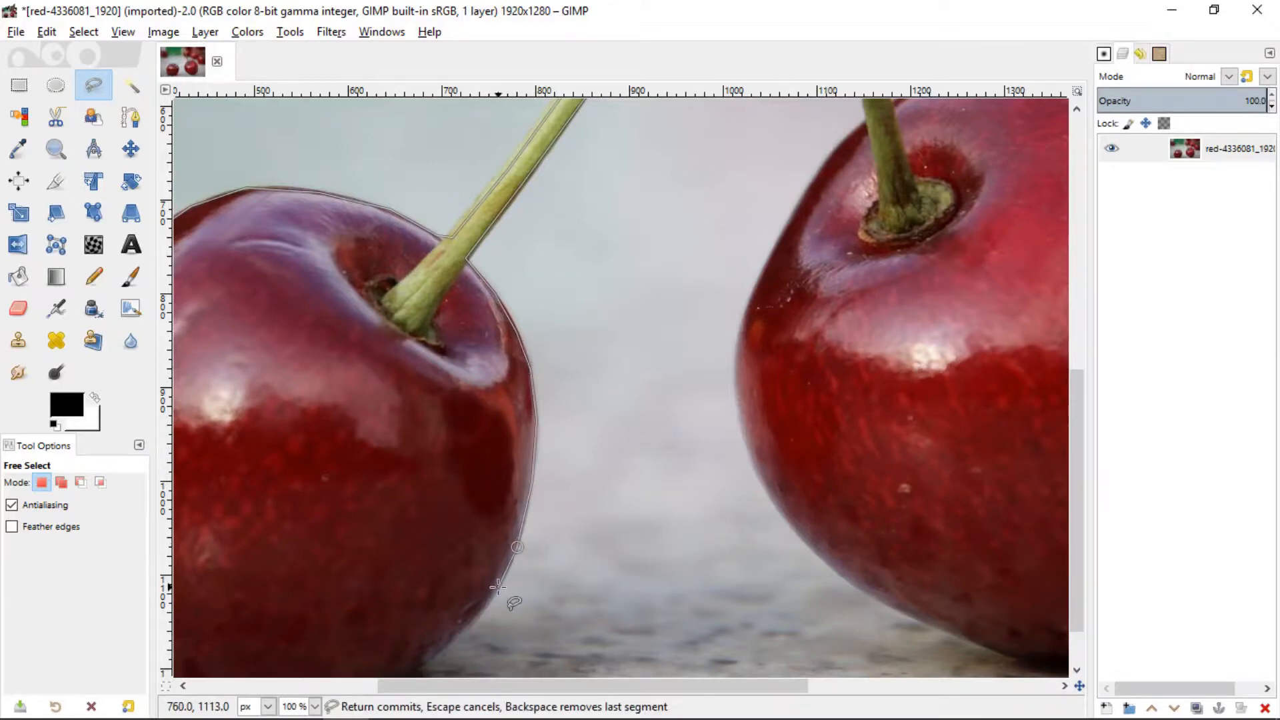
pyautogui.click(469, 623)
pyautogui.moveTo(429, 613); pyautogui.dragTo(573, 336)
pyautogui.click(577, 380)
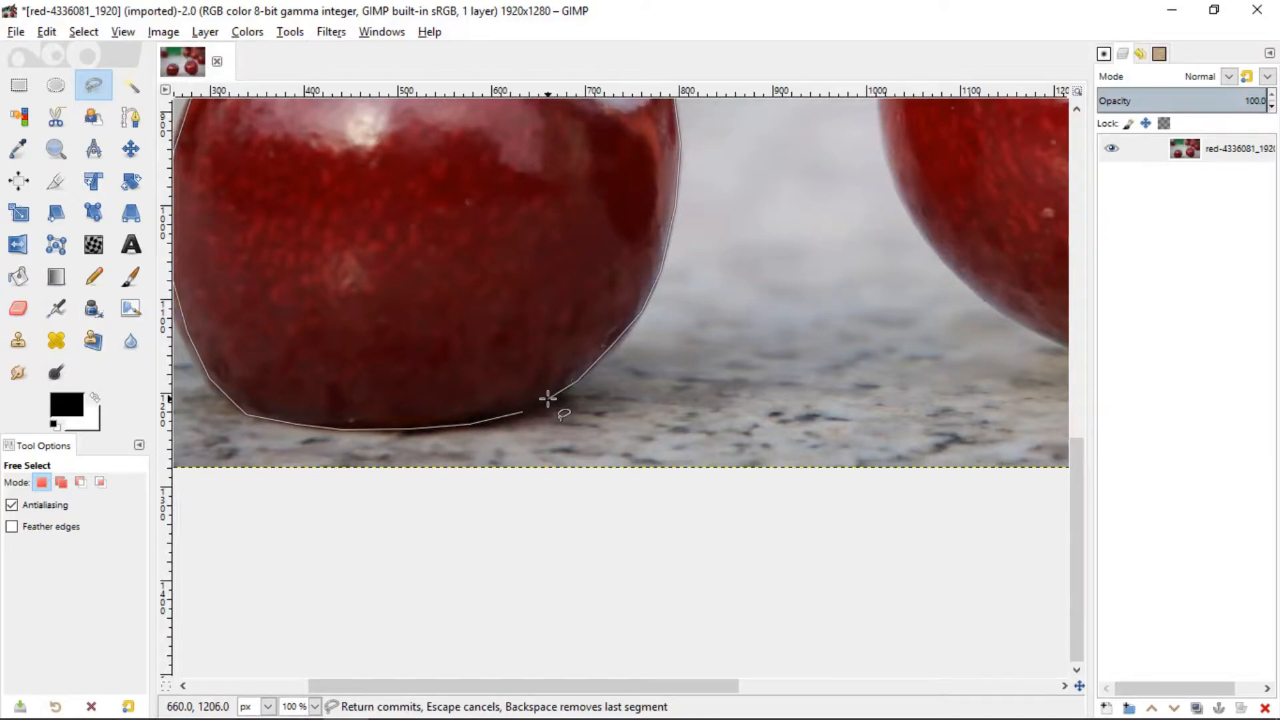
pyautogui.click(521, 413)
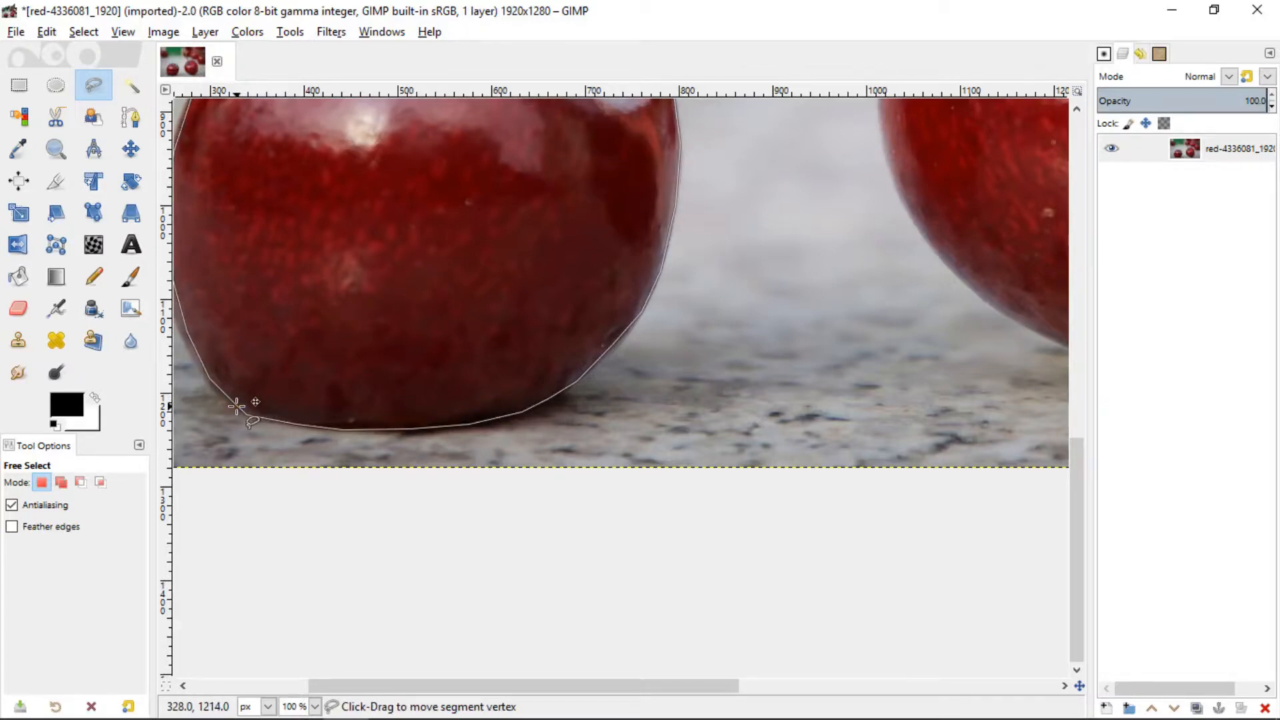
# Step: Adjust the outline near the cherry's lower-left edge and commit it as a selection
pyautogui.moveTo(237, 406); pyautogui.dragTo(230, 404)
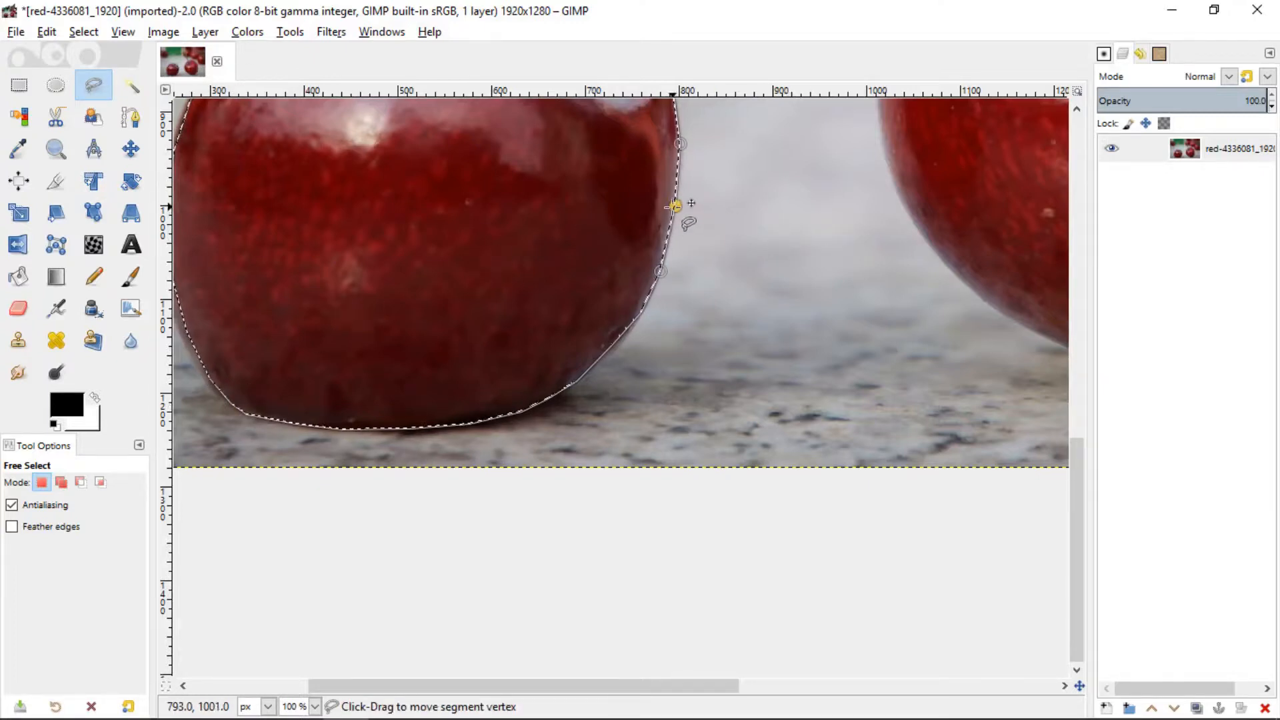
pyautogui.scroll(-1, 674, 211)
pyautogui.scroll(-2, 675, 213)
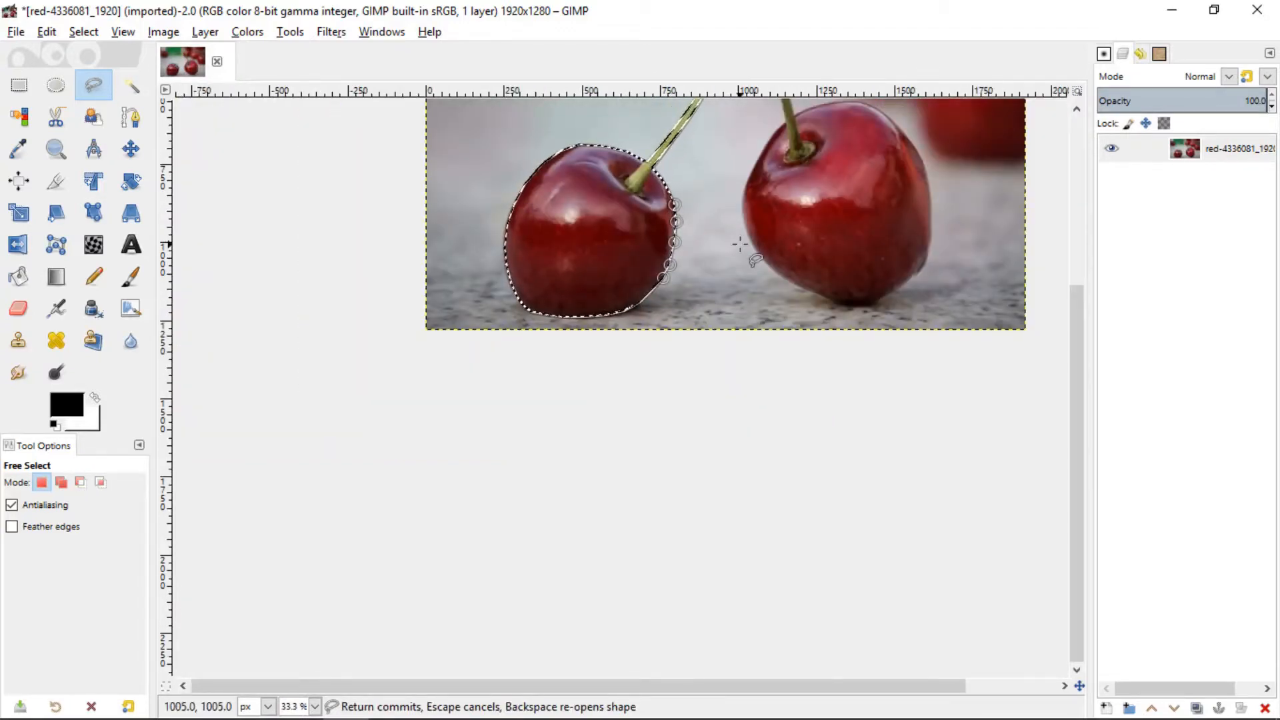
pyautogui.moveTo(1068, 300); pyautogui.dragTo(1069, 151)
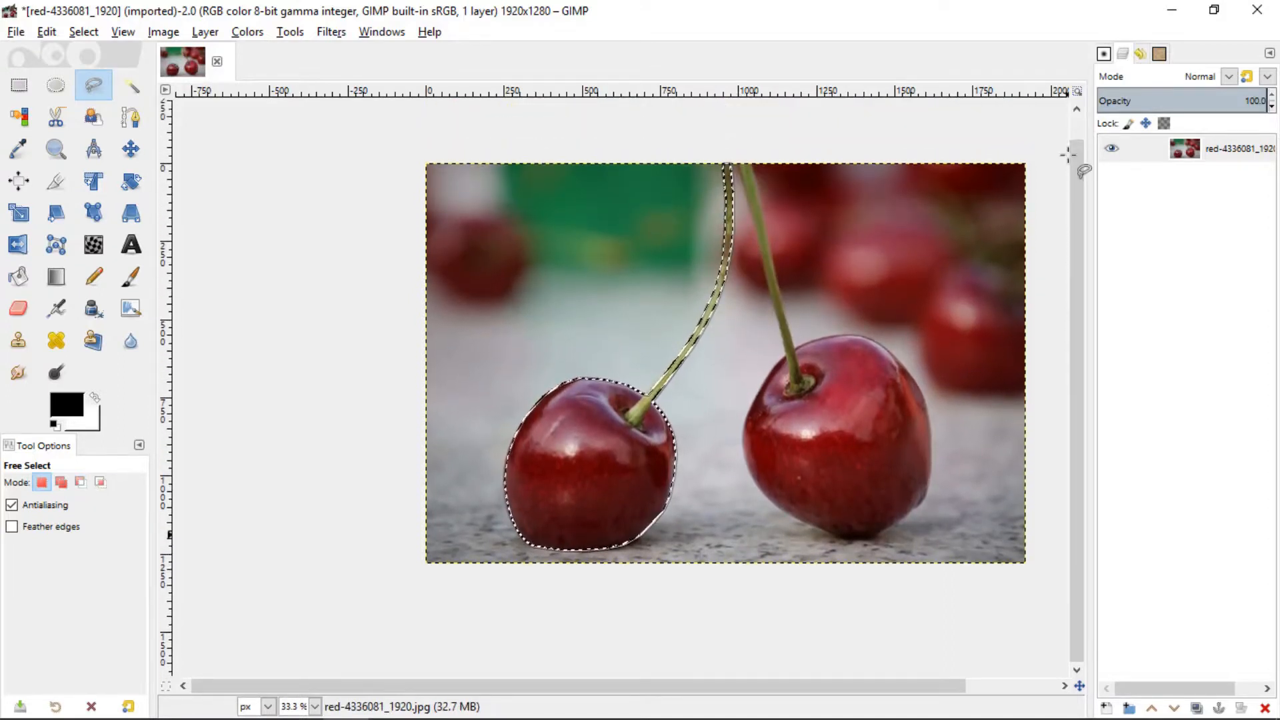
# Step: Feather the cherry selection by 5 px and invert it to select the background
pyautogui.click(81, 34)
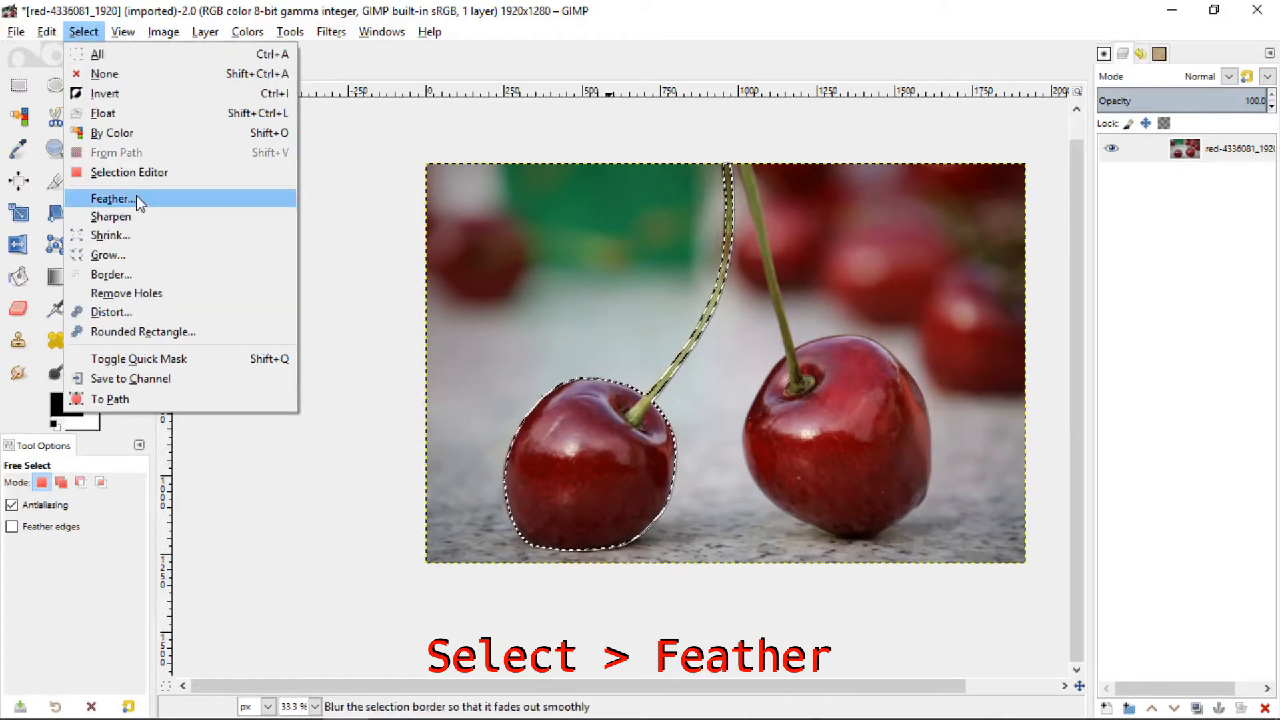
pyautogui.click(111, 198)
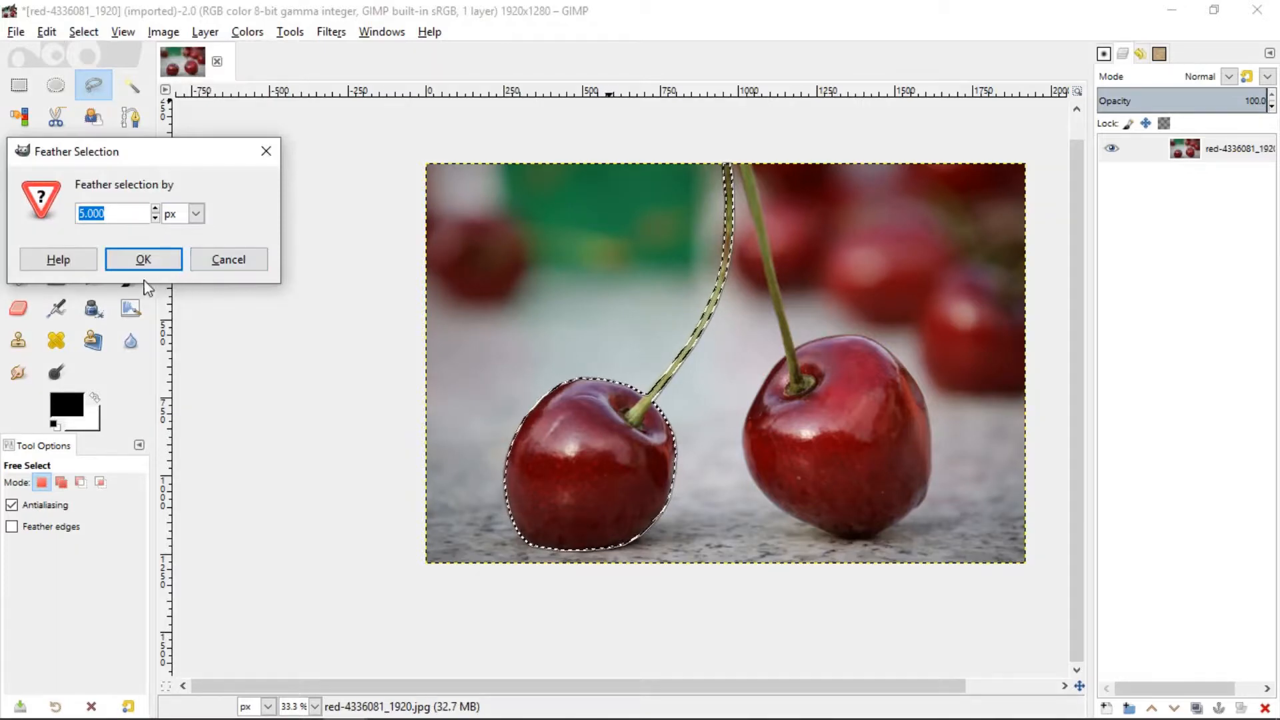
pyautogui.click(136, 260)
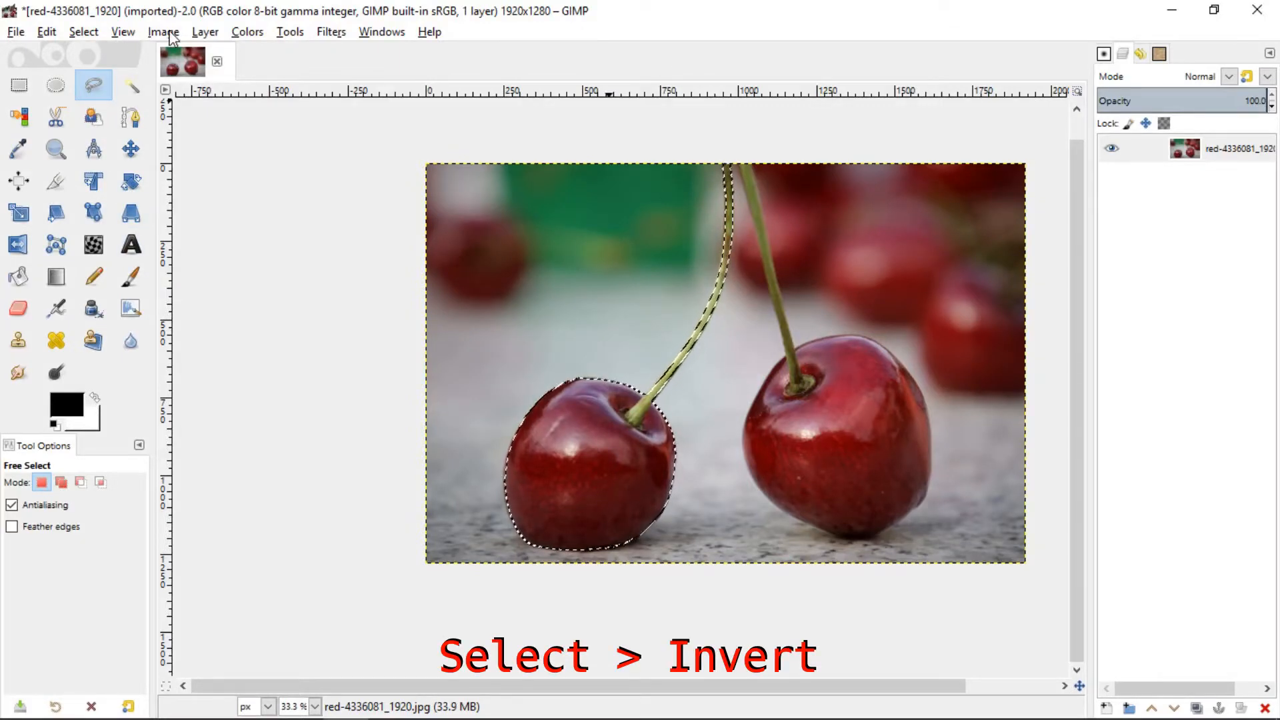
pyautogui.click(84, 32)
pyautogui.click(117, 93)
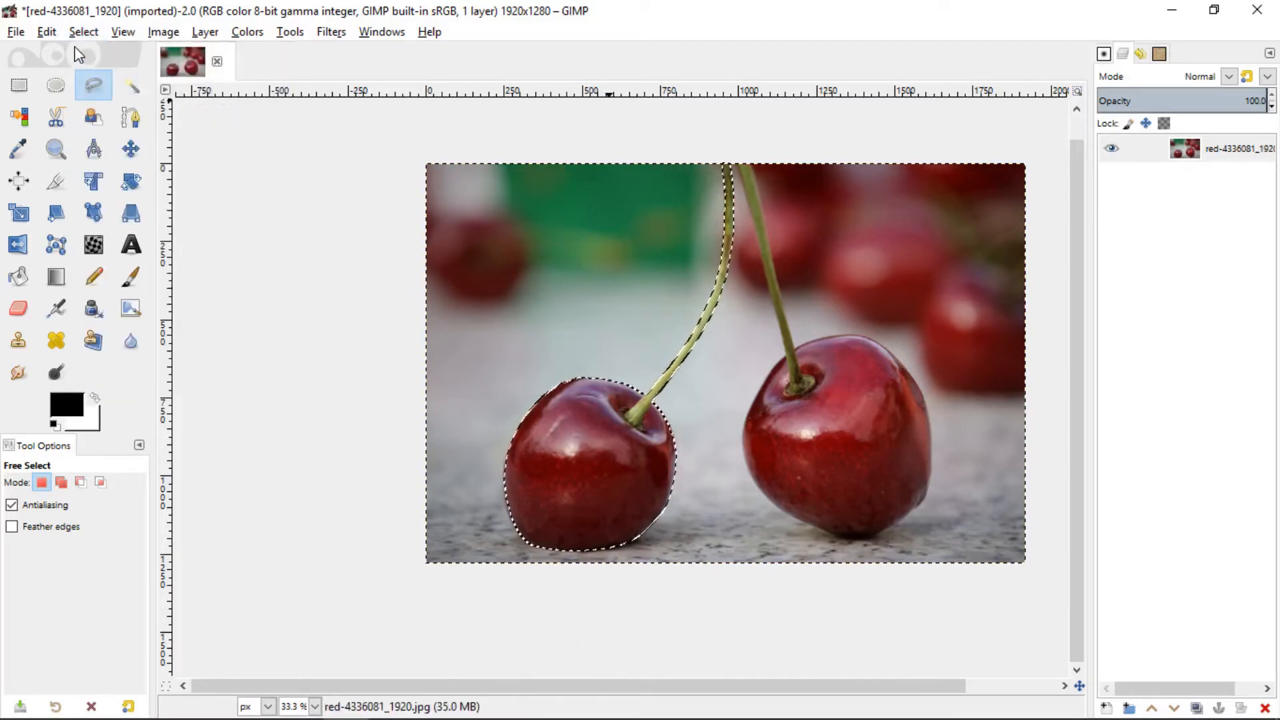
# Step: Clear the selected background to transparency and remove the selection
pyautogui.click(48, 33)
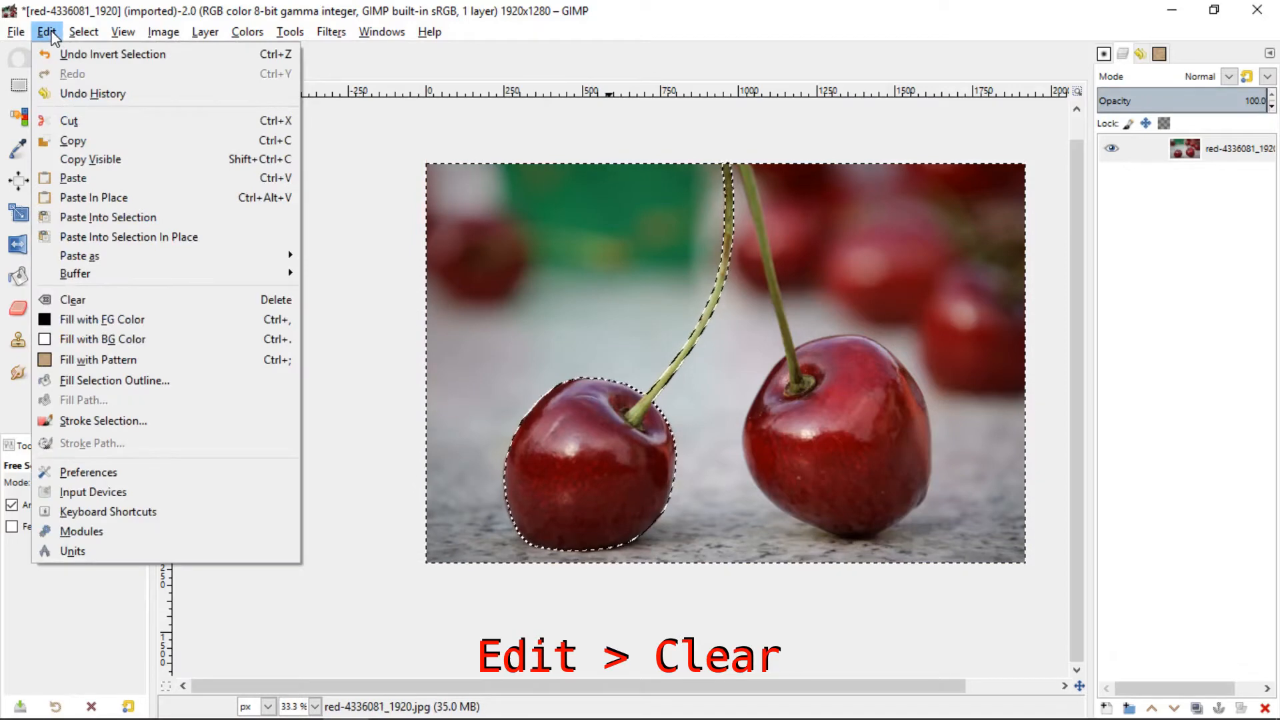
pyautogui.click(103, 300)
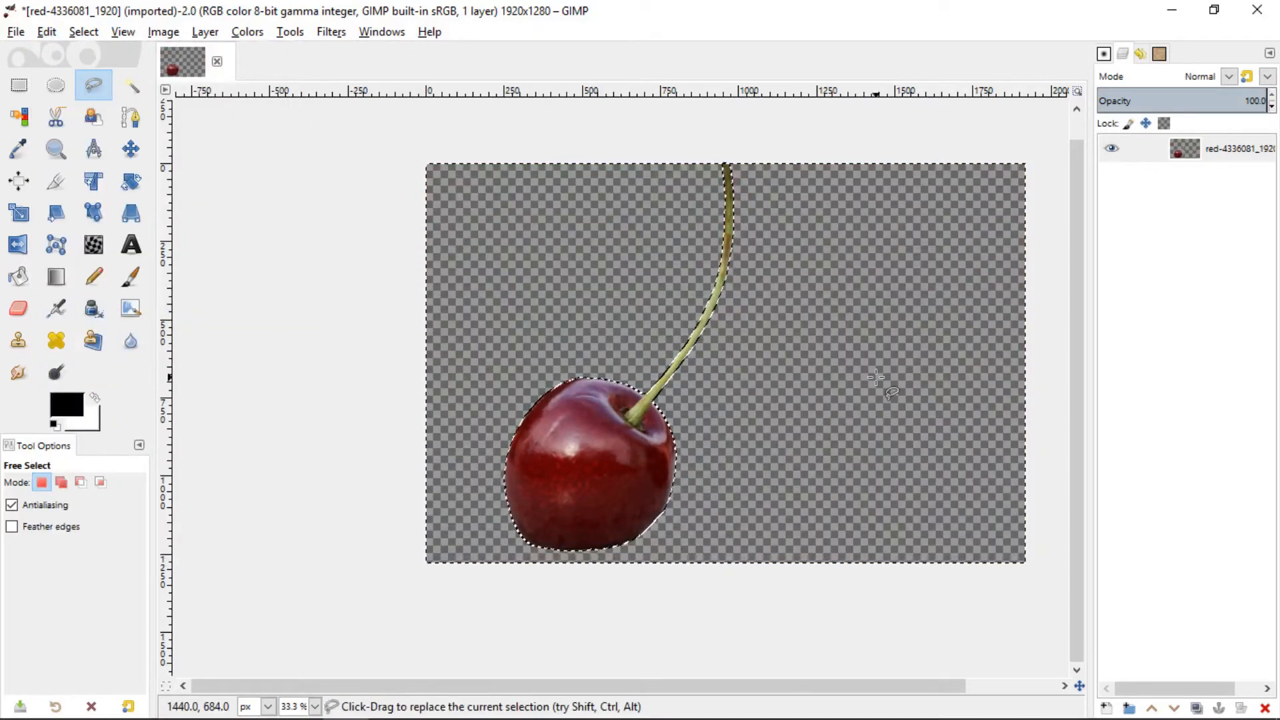
pyautogui.click(83, 32)
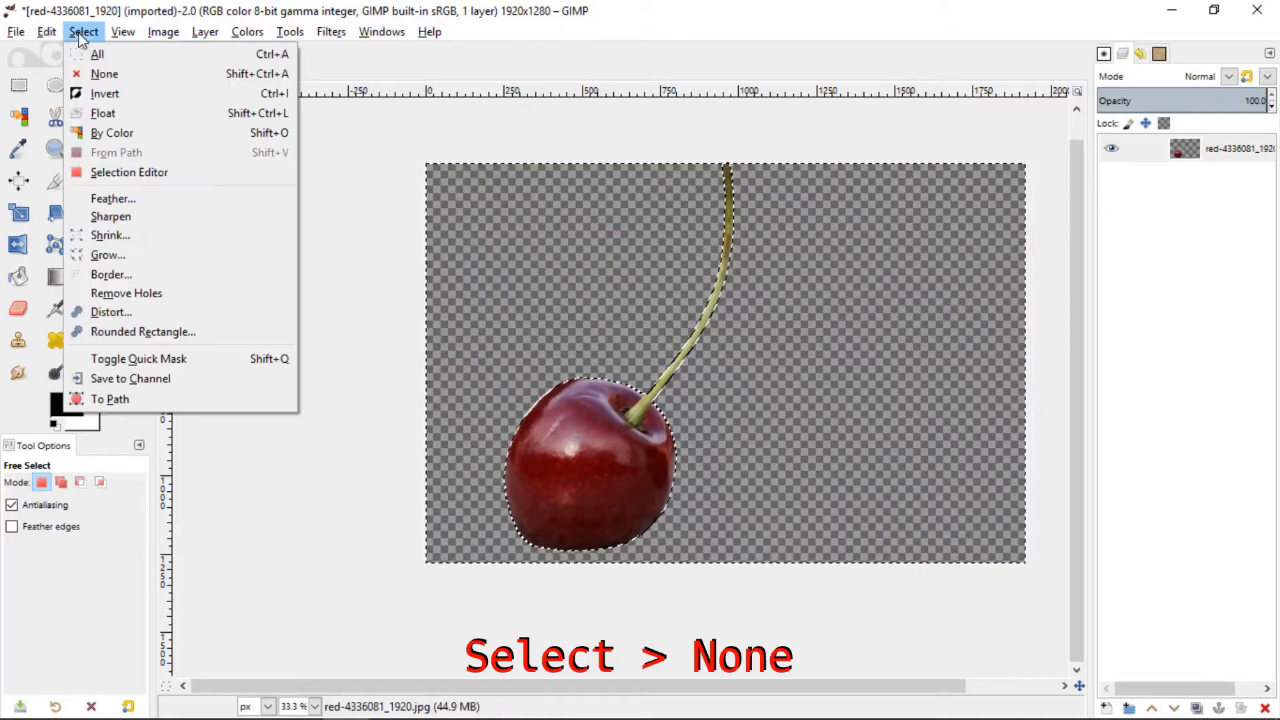
pyautogui.click(107, 74)
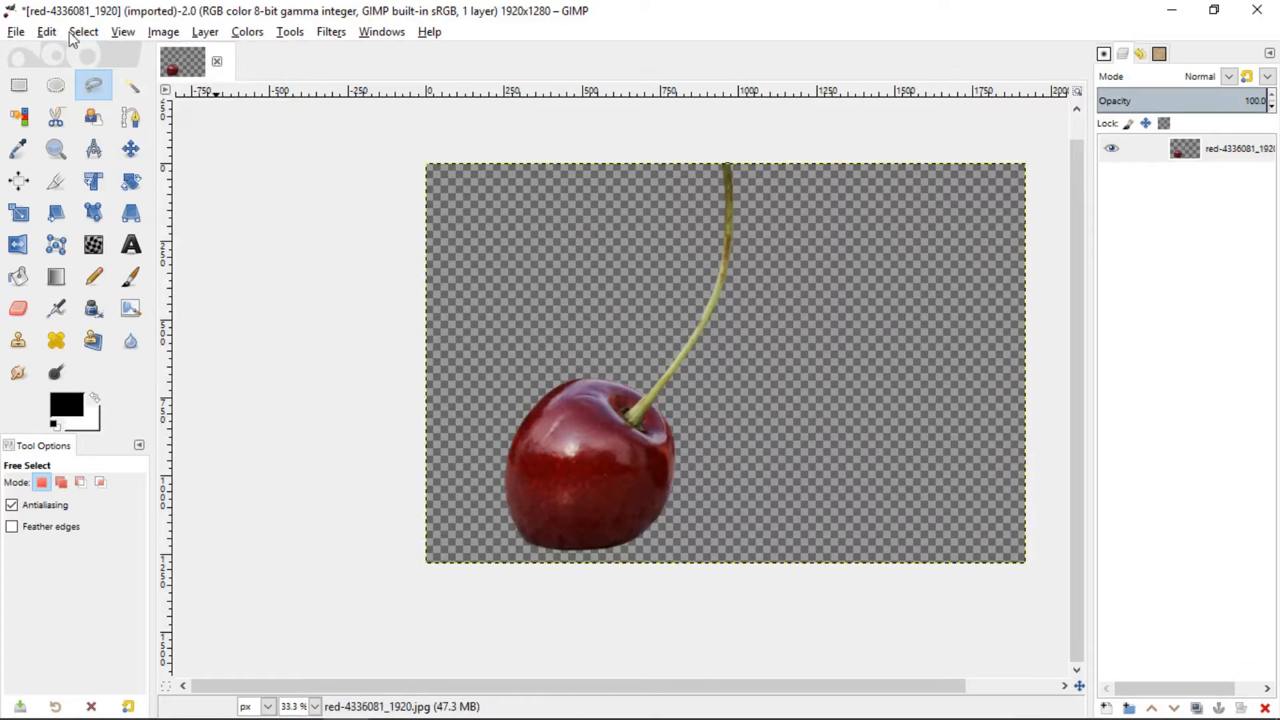
pyautogui.click(16, 33)
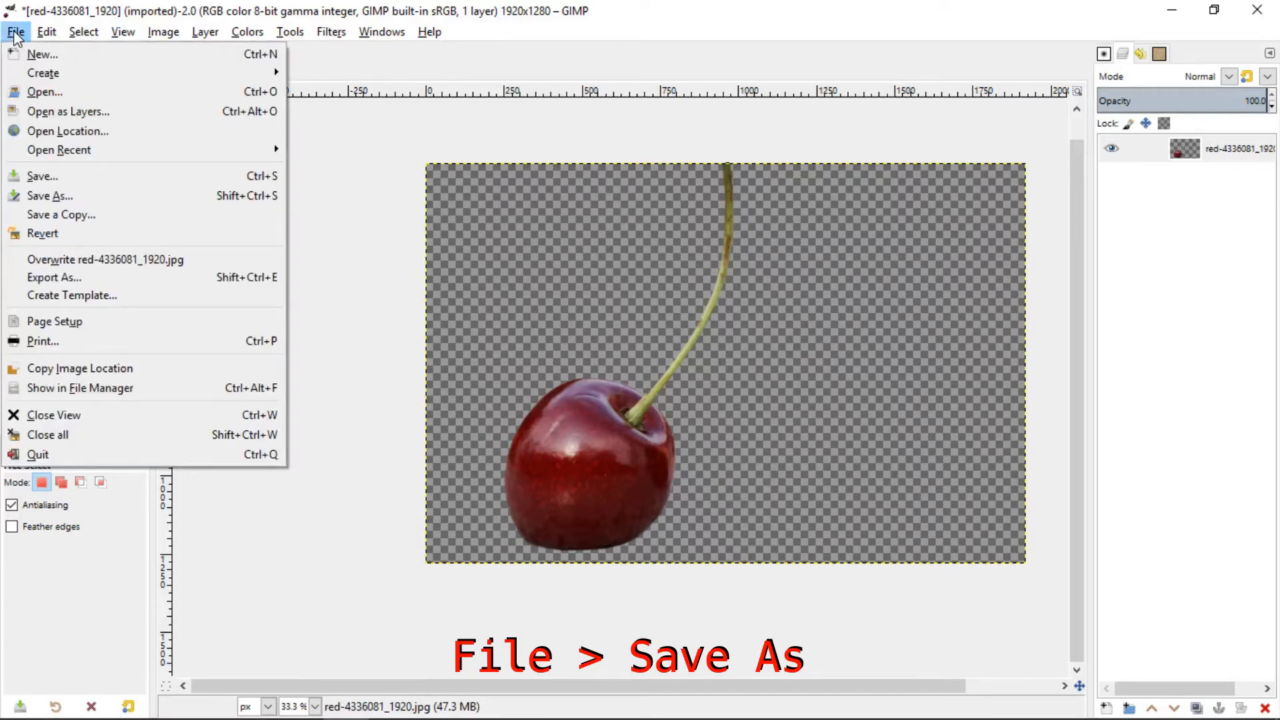
pyautogui.click(95, 197)
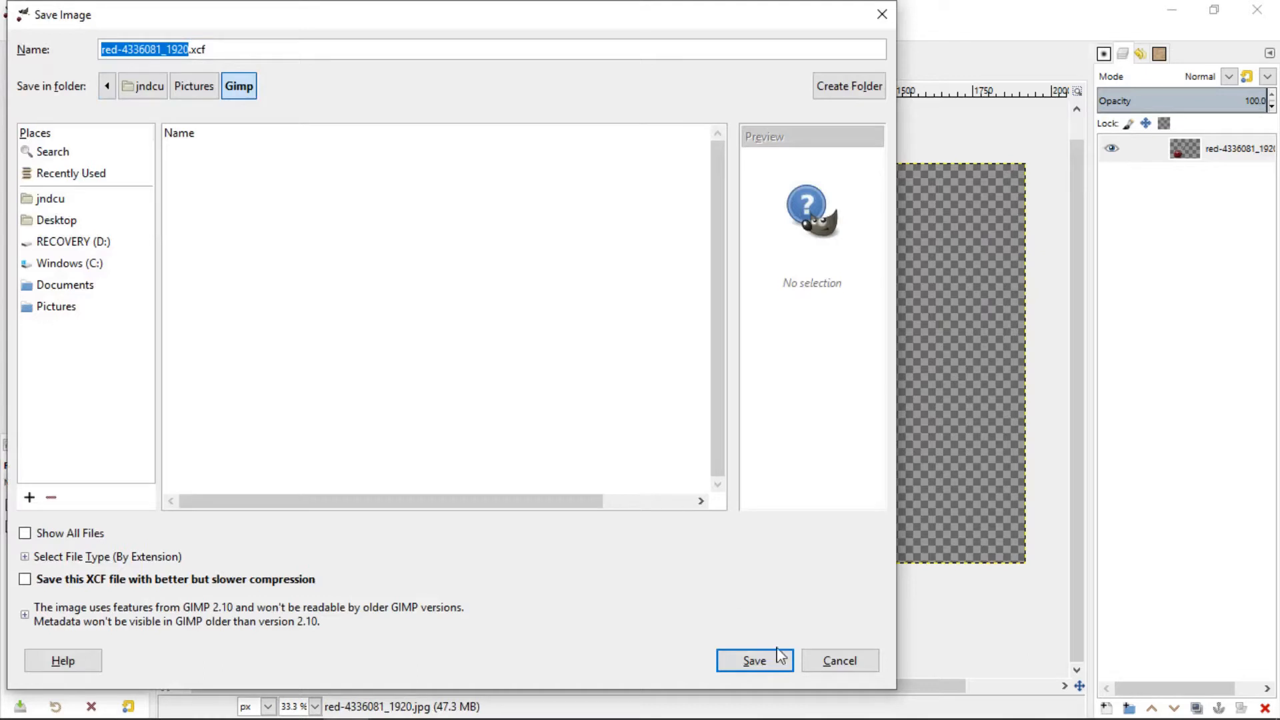
pyautogui.click(840, 661)
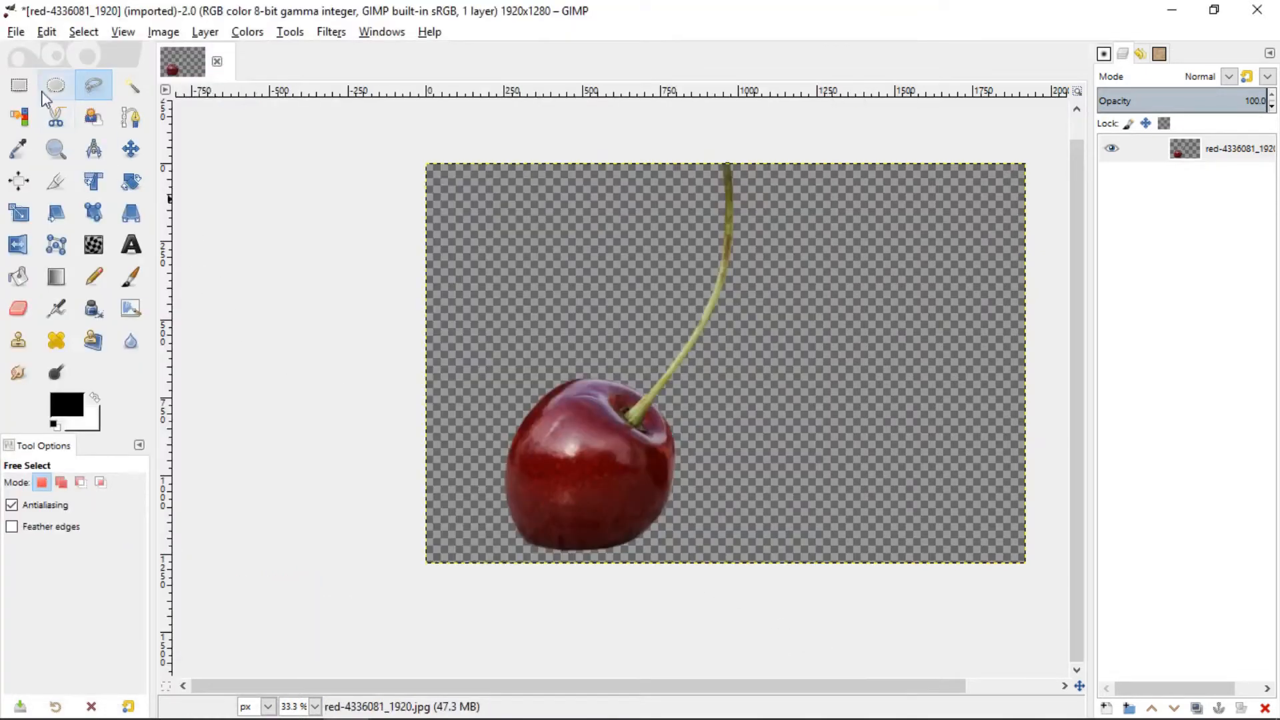
# Step: Start exporting the cut-out image to the Gimp pictures folder and name the file cherry.png
pyautogui.click(15, 32)
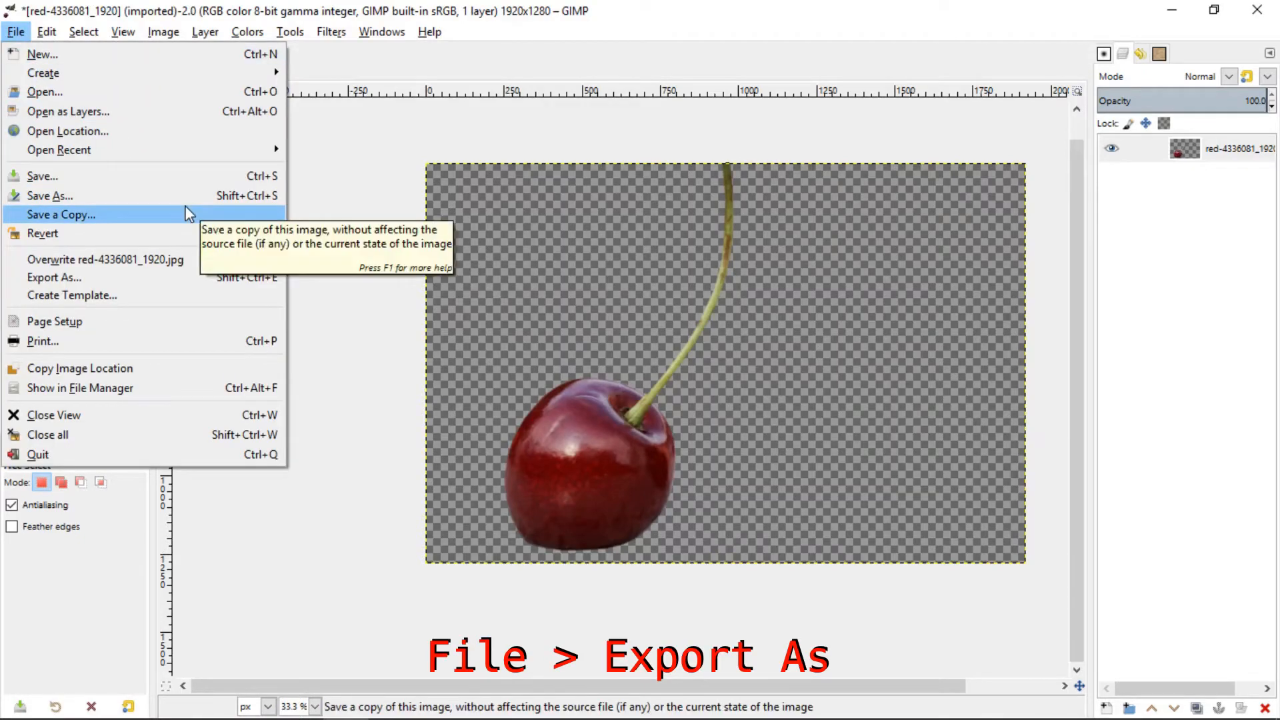
pyautogui.click(168, 279)
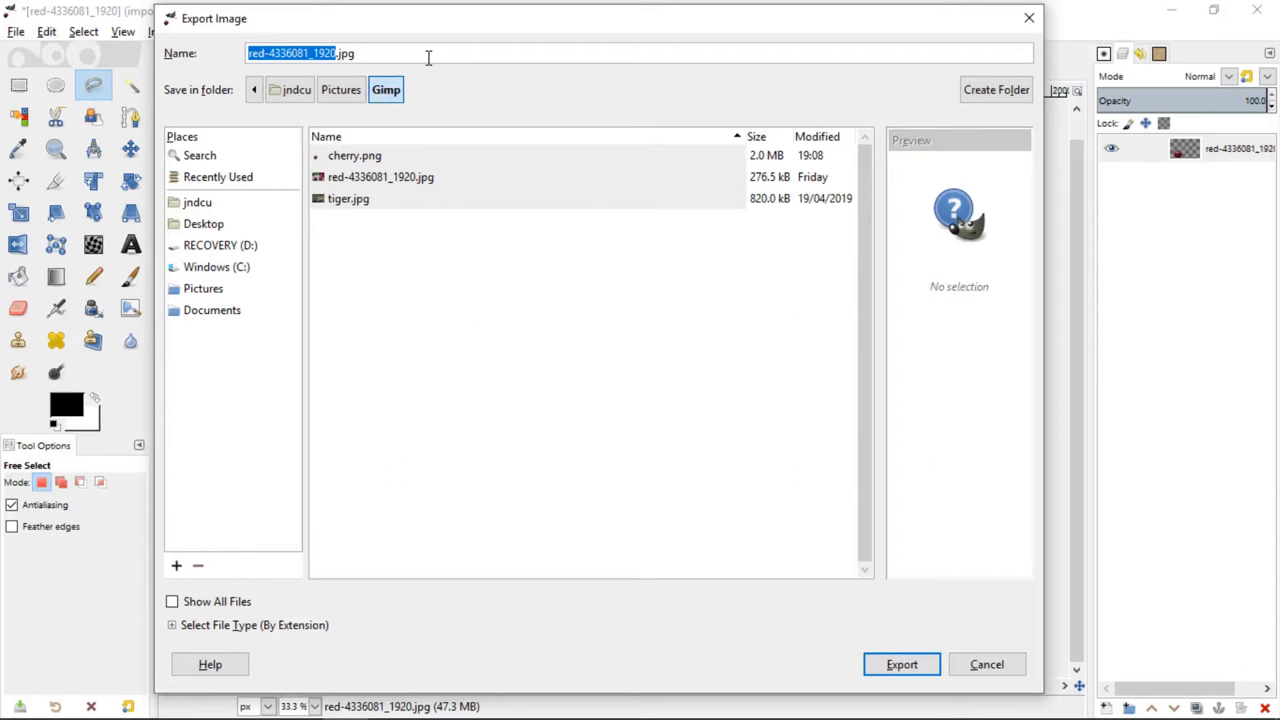
pyautogui.write('cherr')
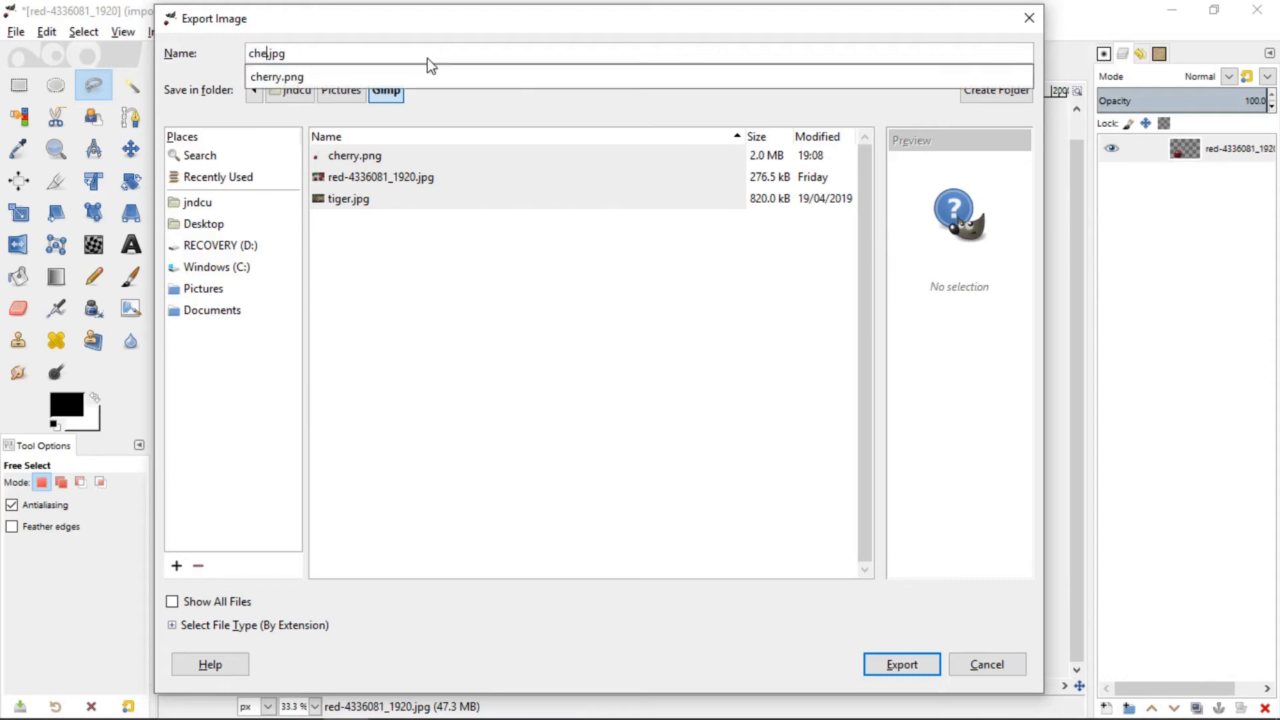
pyautogui.write('y')
pyautogui.press('Right')
pyautogui.press('BackSpace')
pyautogui.press('BackSpace')
pyautogui.press('BackSpace')
pyautogui.press('Return')
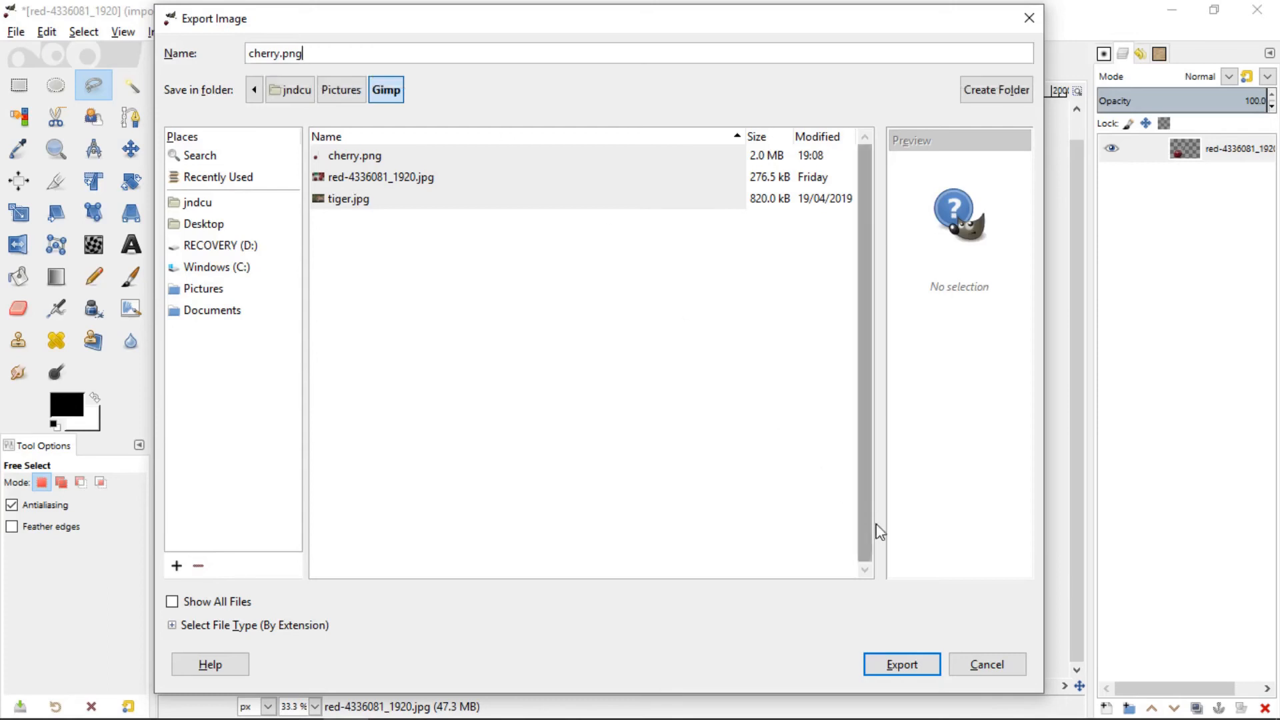
# Step: Export the image, replacing the existing cherry.png and keeping the offered PNG options with compression level 9
pyautogui.click(903, 664)
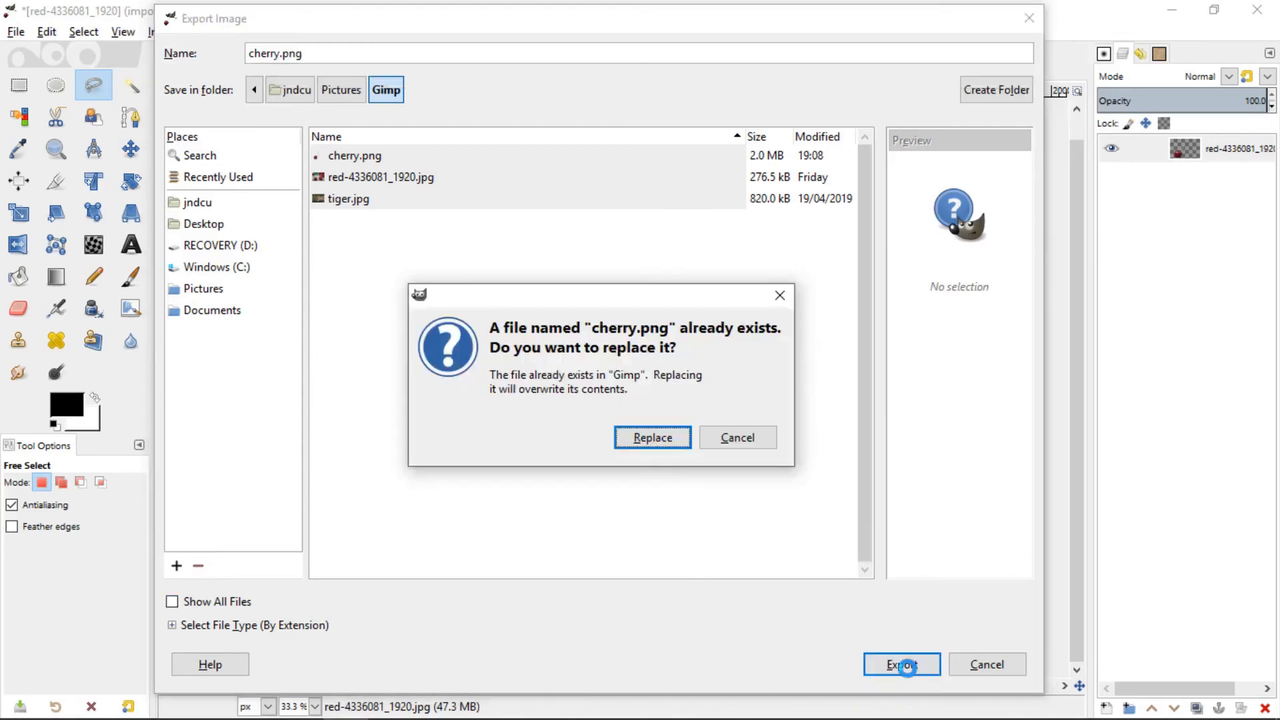
pyautogui.click(668, 439)
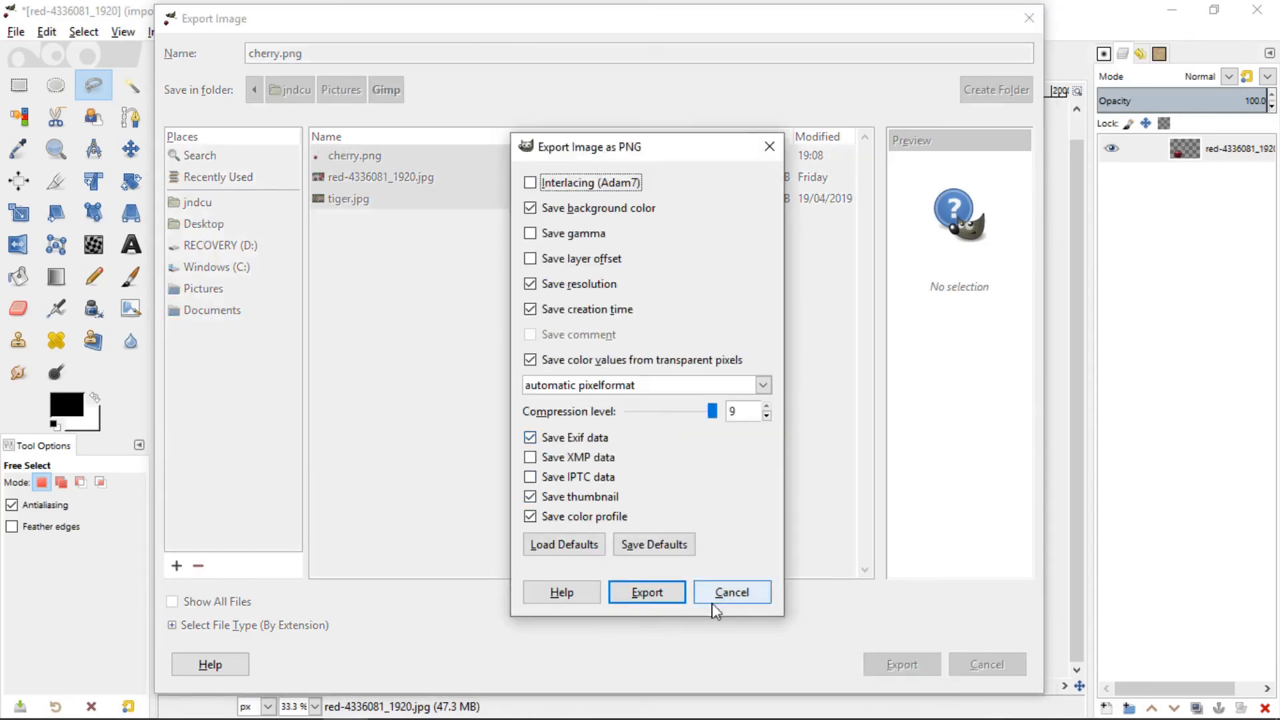
pyautogui.click(661, 600)
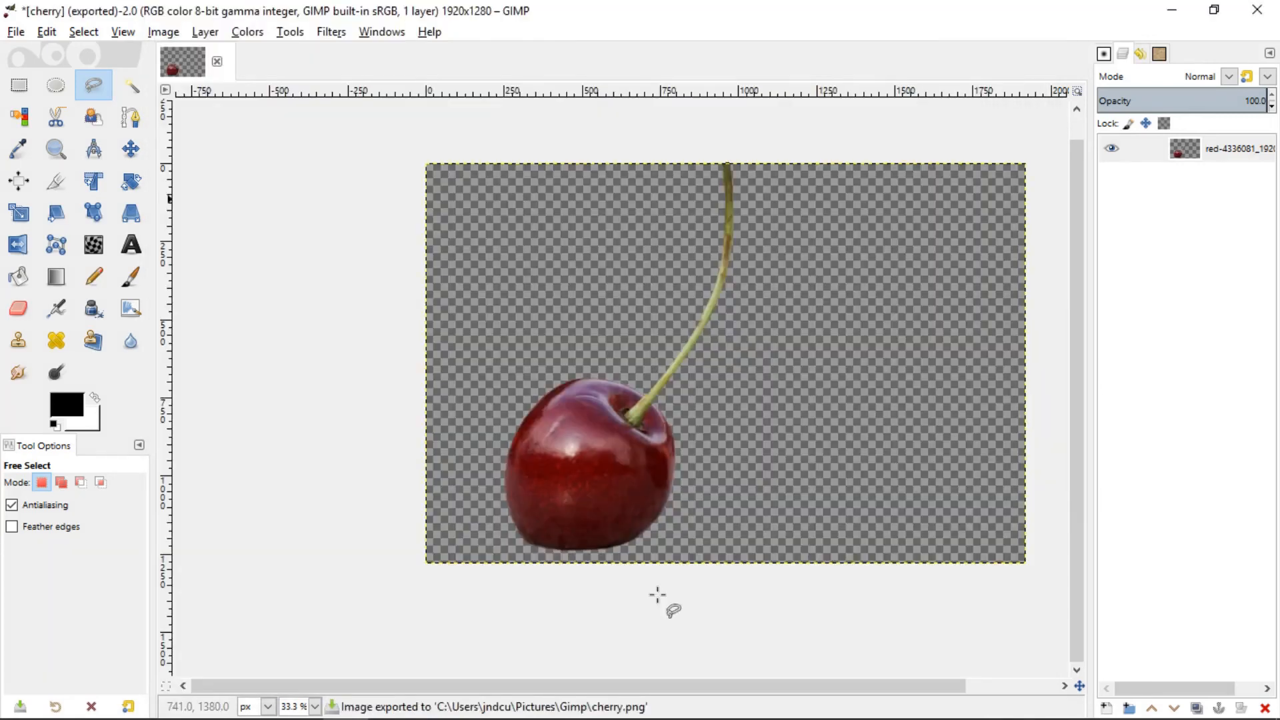